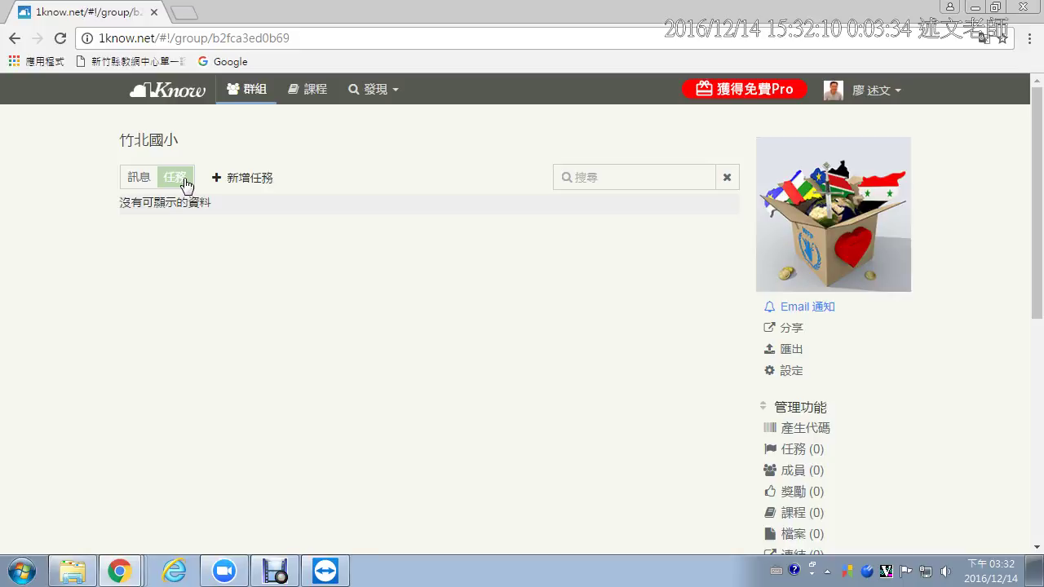
Start a new task in the 竹北國小 group and name it 第一堂課程
left_click(219, 181)
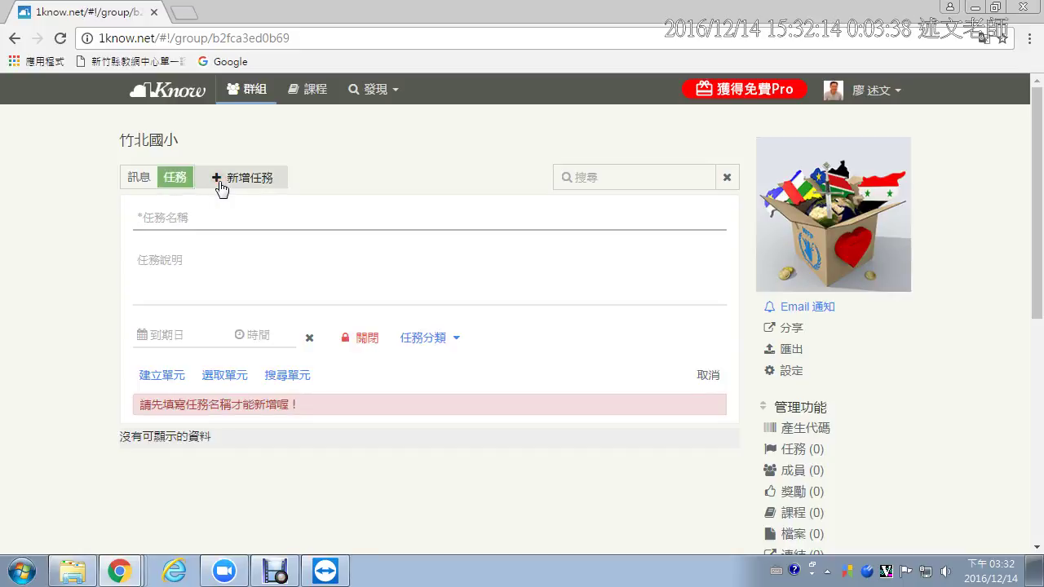
type("第一堂課")
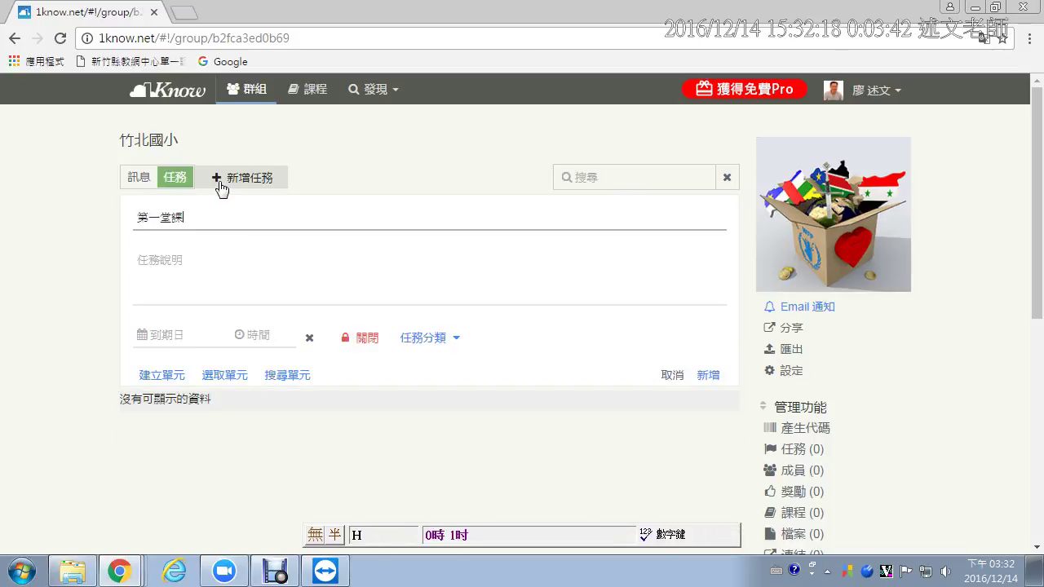
type("程")
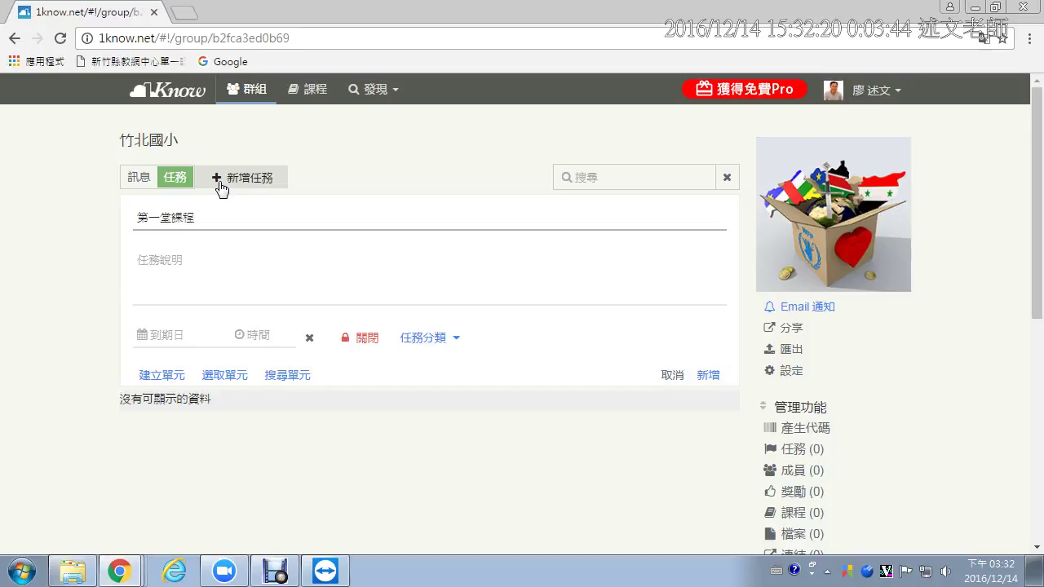
scroll(198, 289, "down", 1)
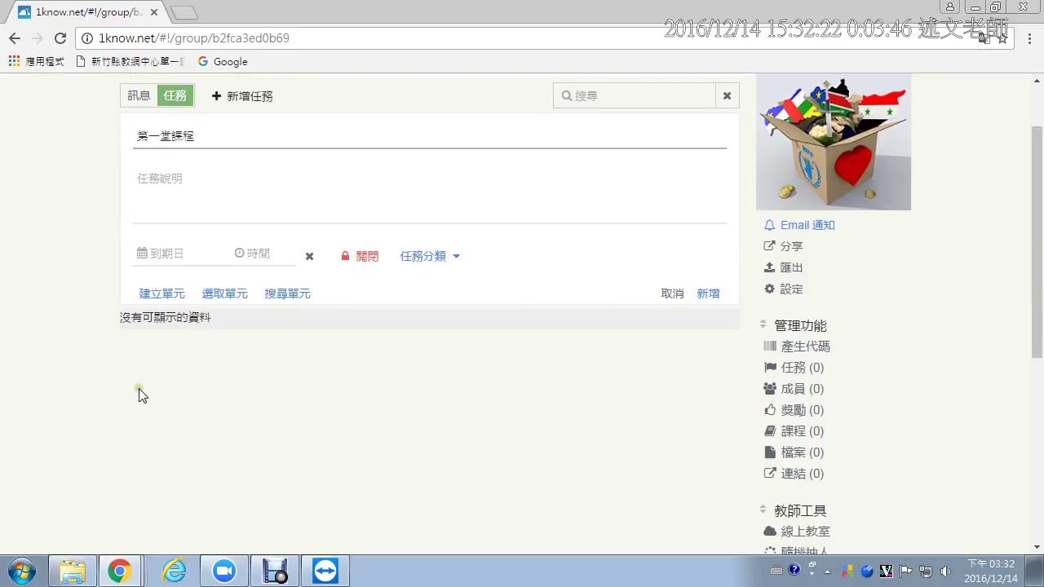
mouse_move(121, 268)
left_mouse_down()
mouse_move(149, 296)
mouse_move(325, 308)
left_mouse_up()
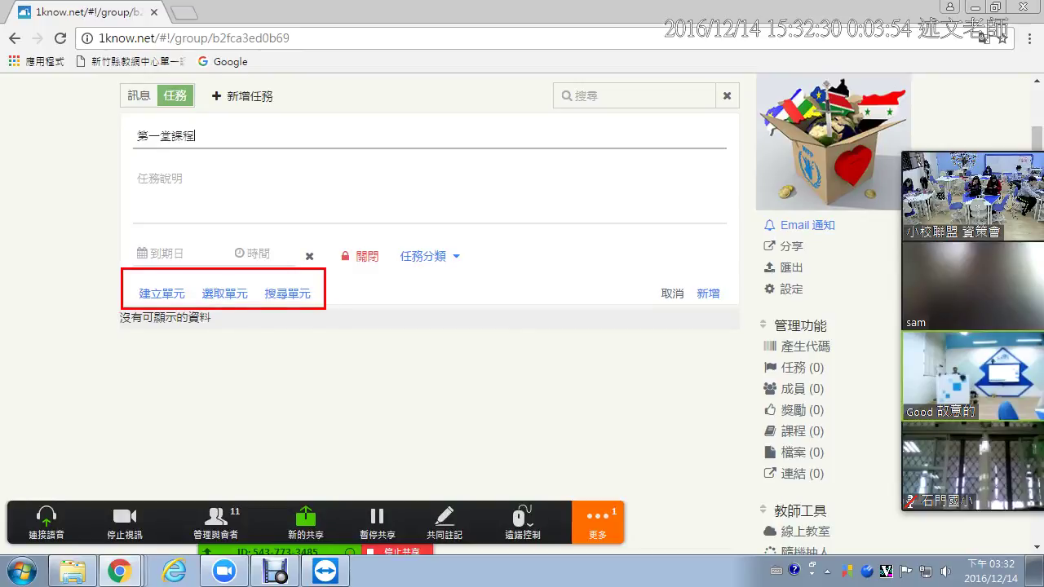
mouse_move(202, 79)
left_mouse_down()
mouse_move(287, 113)
mouse_move(337, 112)
left_mouse_up()
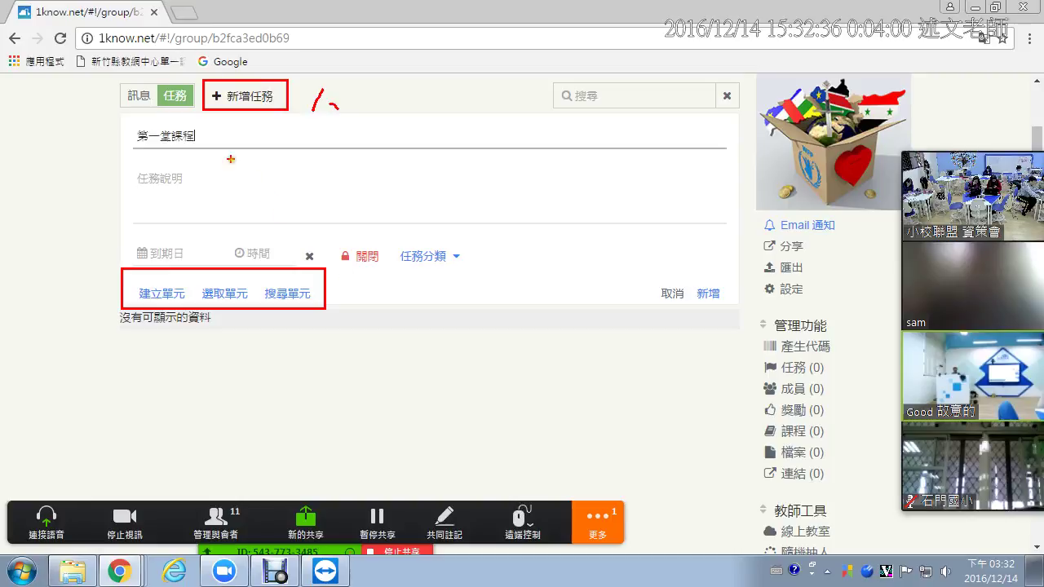
mouse_move(221, 137)
left_mouse_down()
mouse_move(222, 150)
mouse_move(248, 149)
left_mouse_up()
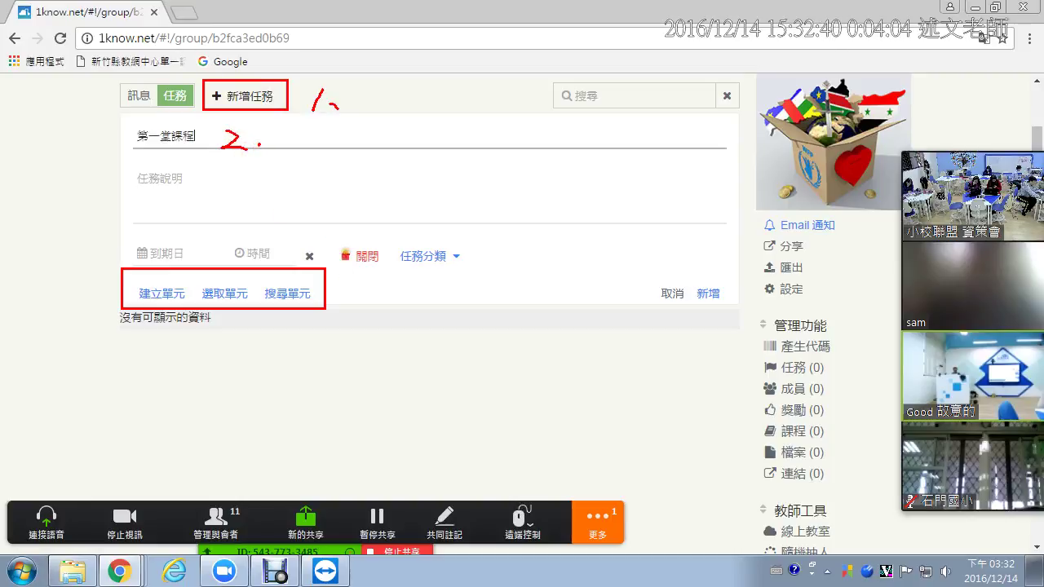
mouse_move(347, 280)
left_mouse_down()
mouse_move(364, 303)
mouse_move(339, 300)
left_mouse_up()
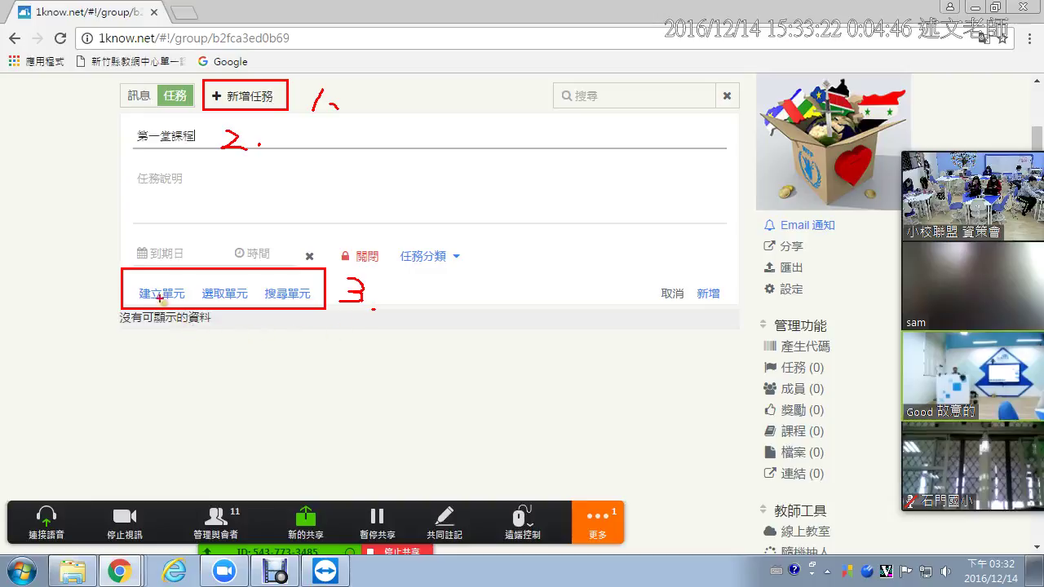
left_click_drag(135, 242, 169, 219)
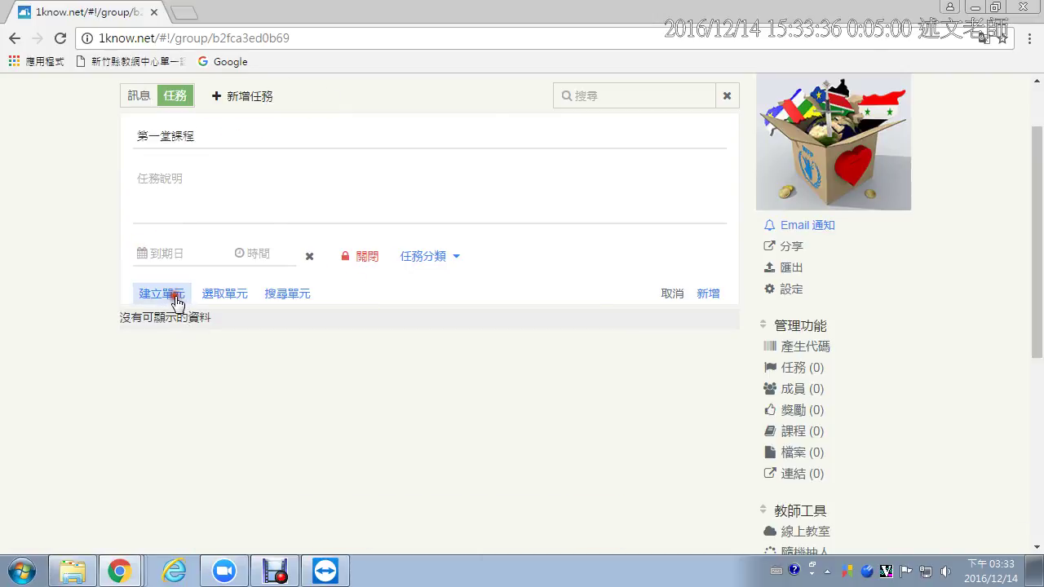
Start creating a unit for the task and show the additional unit types
left_click(174, 297)
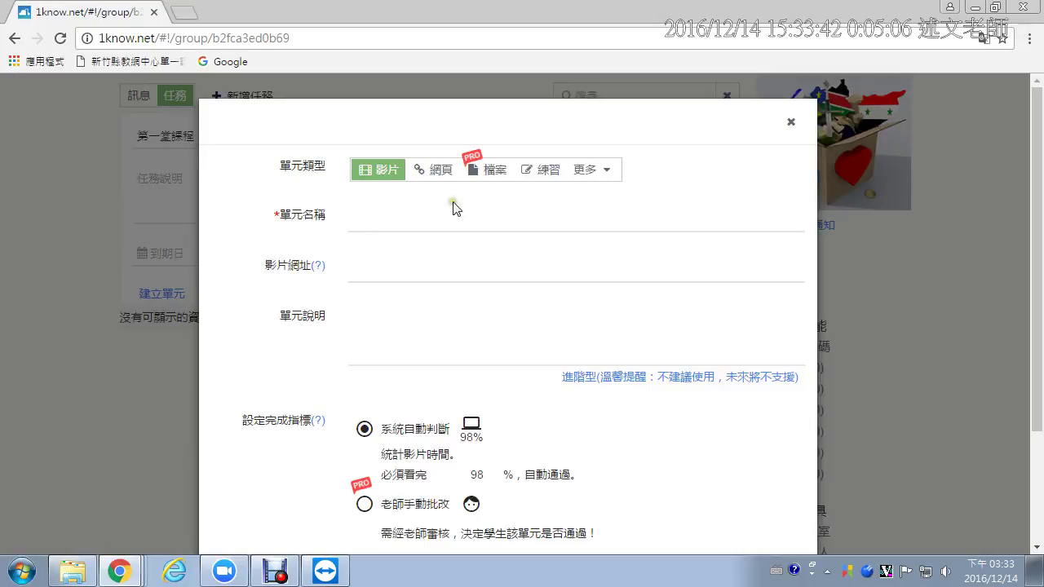
left_click(581, 175)
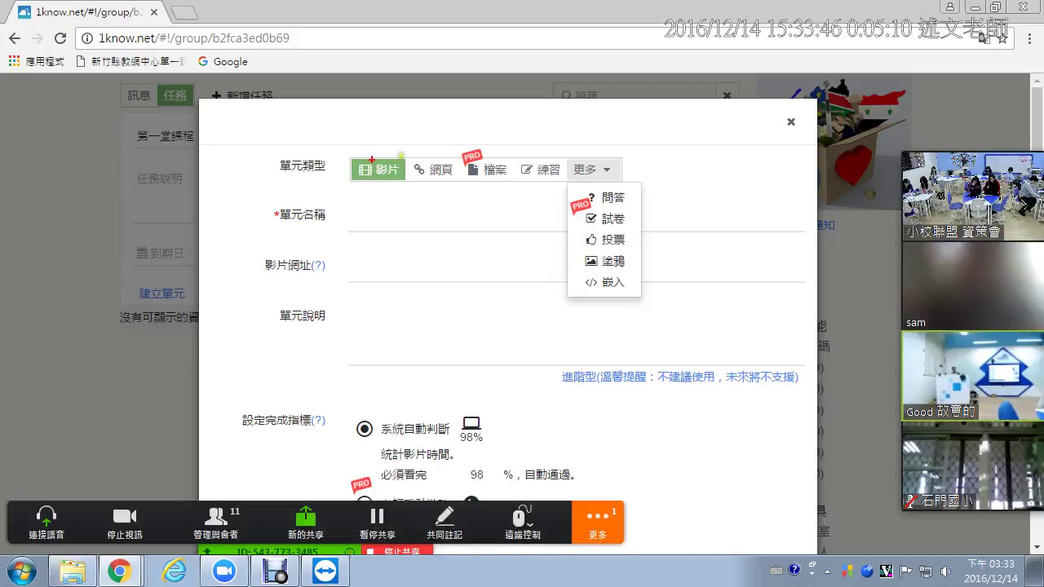
mouse_move(367, 134)
left_mouse_down()
mouse_move(451, 117)
mouse_move(456, 186)
mouse_move(504, 189)
mouse_move(508, 135)
mouse_move(471, 136)
left_mouse_up()
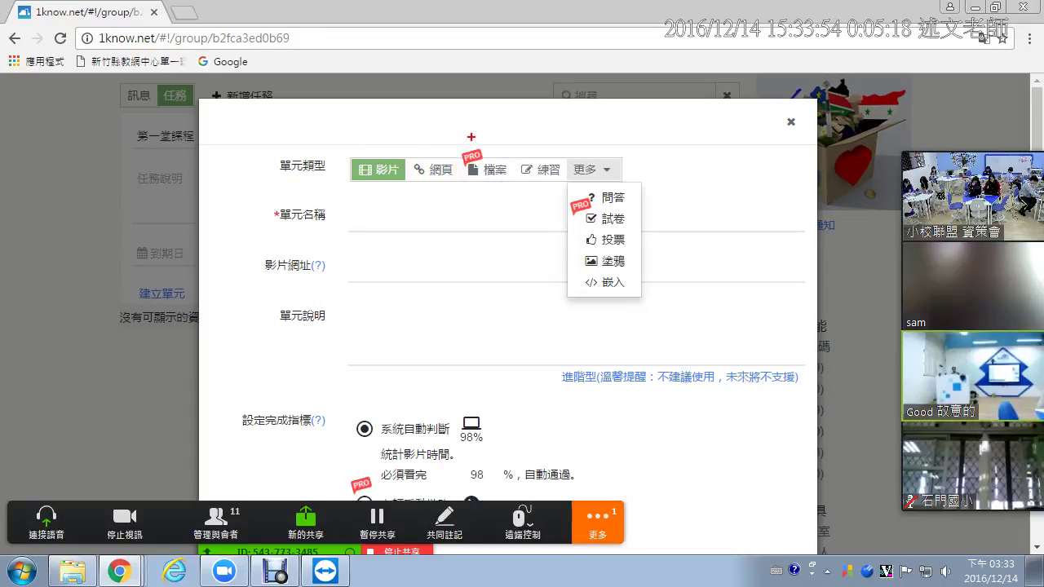
mouse_move(530, 138)
left_mouse_down()
mouse_move(563, 130)
mouse_move(569, 115)
left_mouse_up()
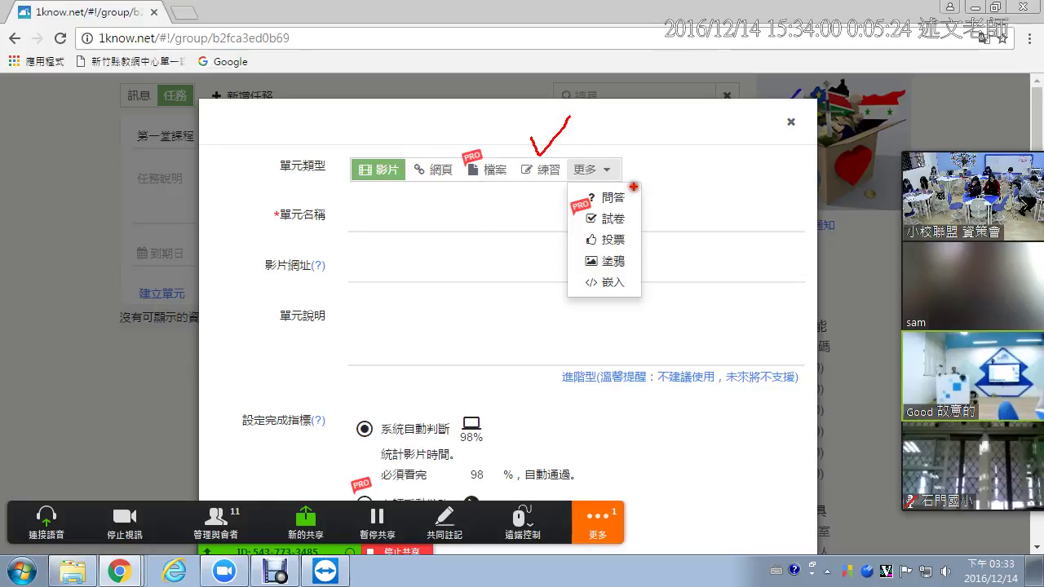
left_click_drag(633, 189, 657, 176)
mouse_move(631, 233)
left_mouse_down()
mouse_move(658, 228)
mouse_move(626, 256)
mouse_move(655, 256)
left_mouse_up()
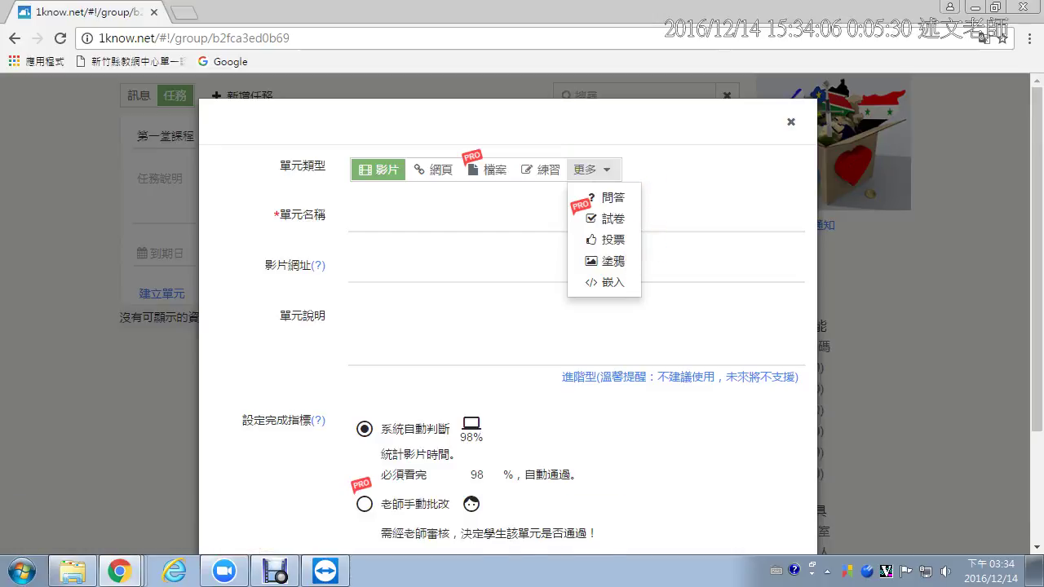
Choose 影片 as the unit type and open YouTube in a new browser tab
left_click(371, 172)
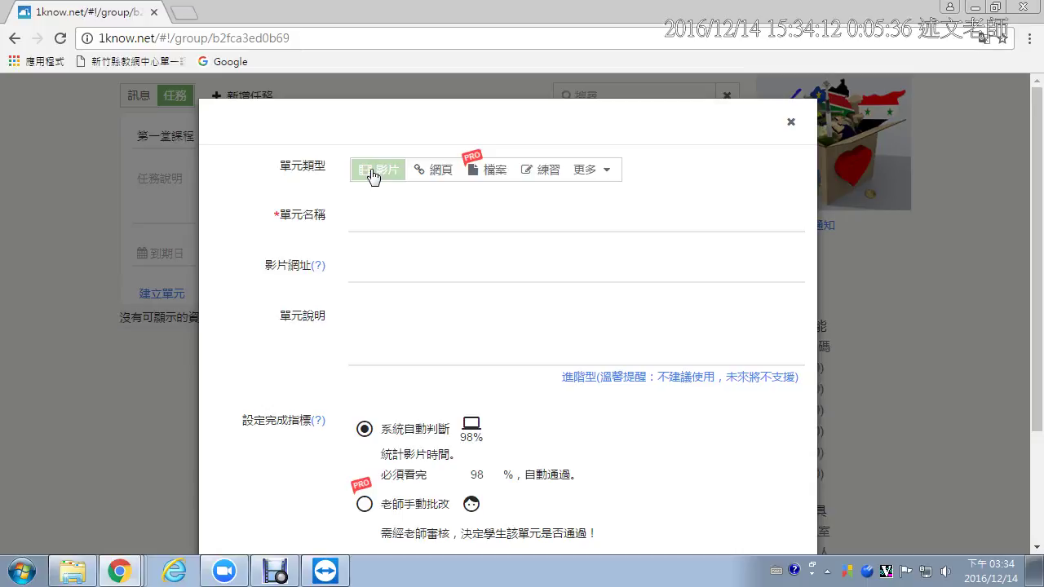
left_click(193, 14)
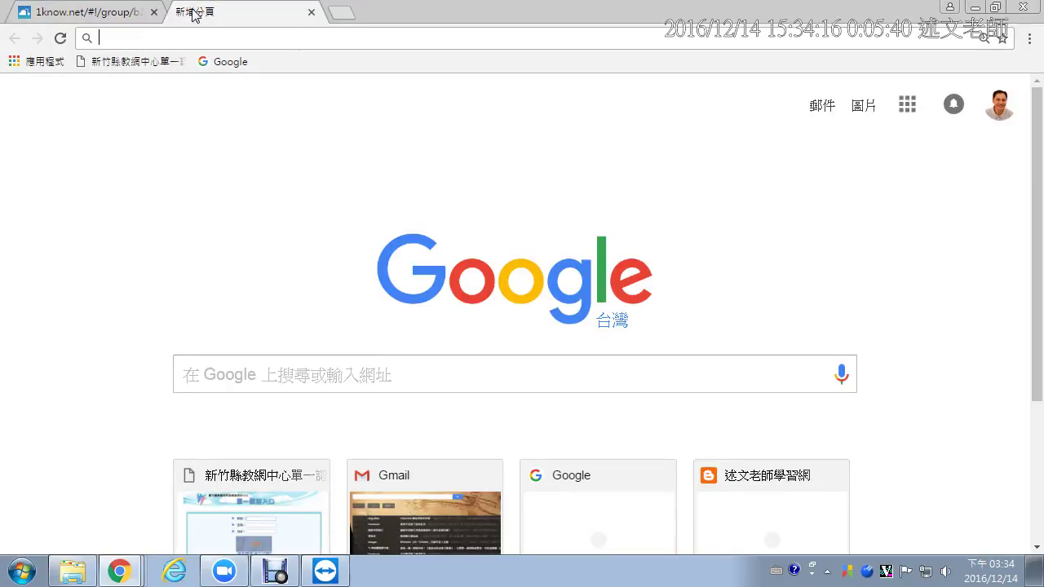
type("you")
key("Return")
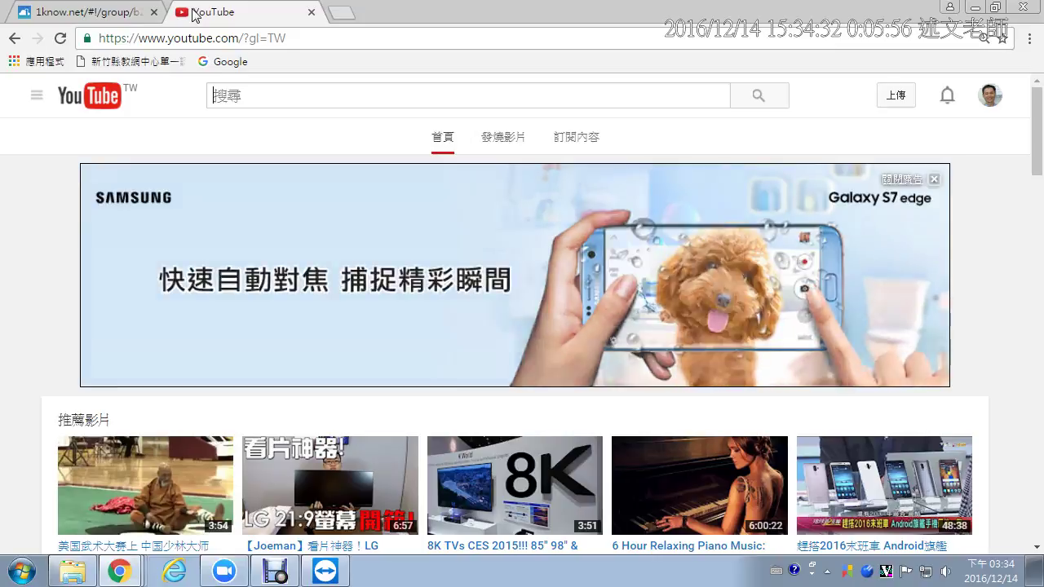
Open the video 秒速5公分，MTV，繁中字幕 from the YouTube home page and pause it
scroll(188, 281, "down", 3)
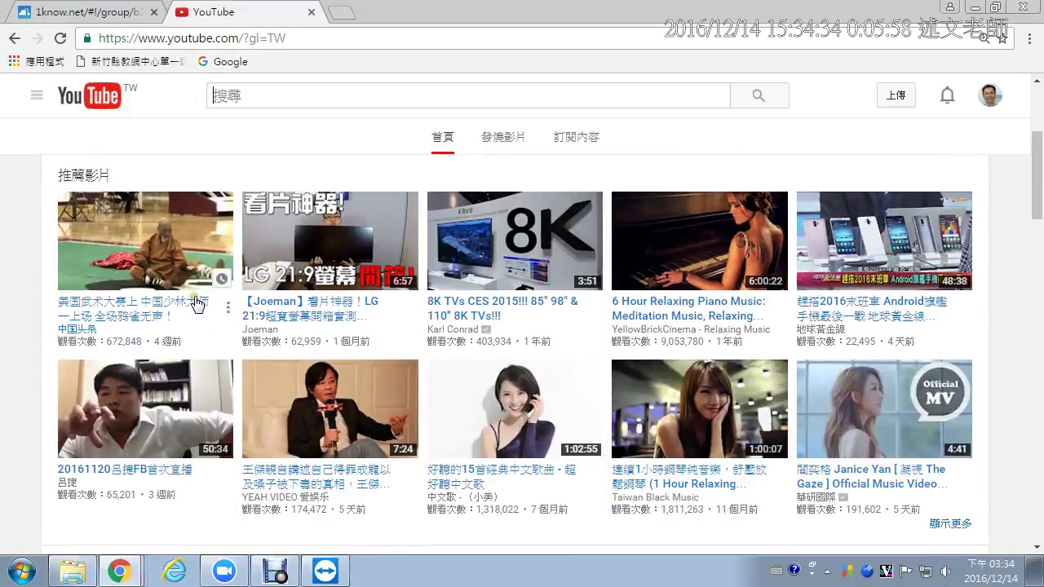
scroll(294, 383, "down", 2)
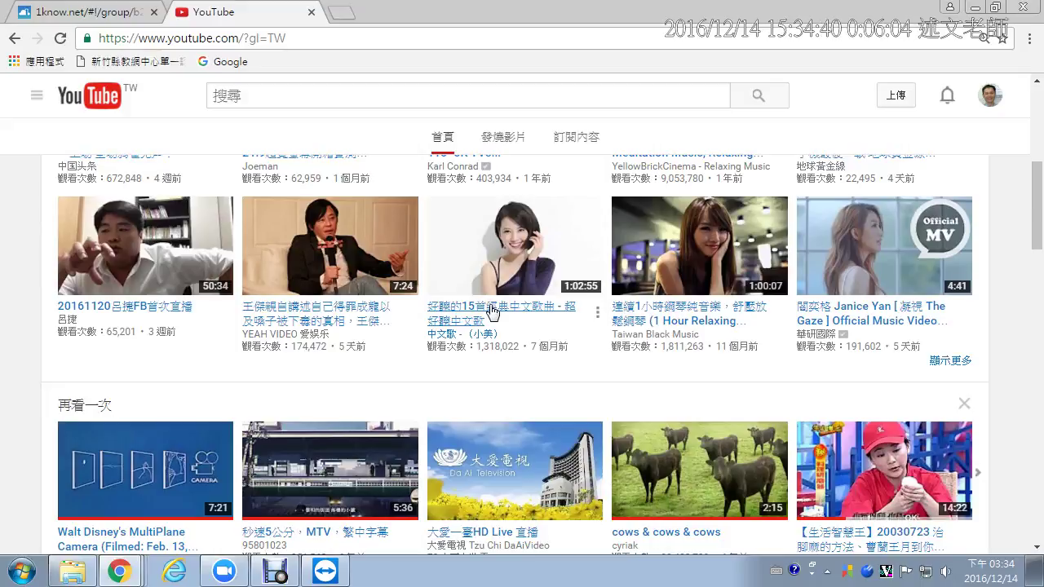
scroll(326, 339, "down", 2)
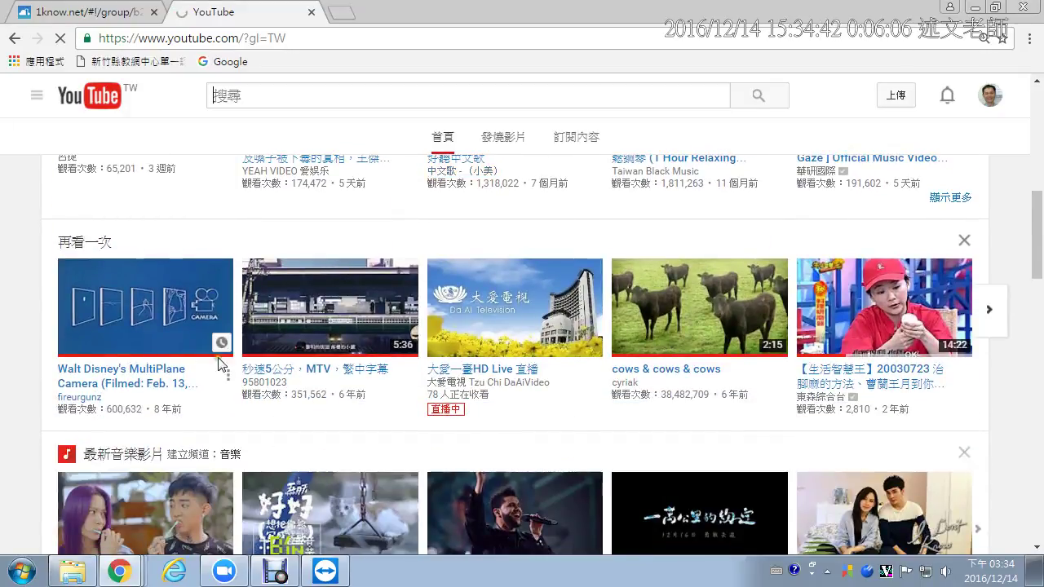
left_click(254, 371)
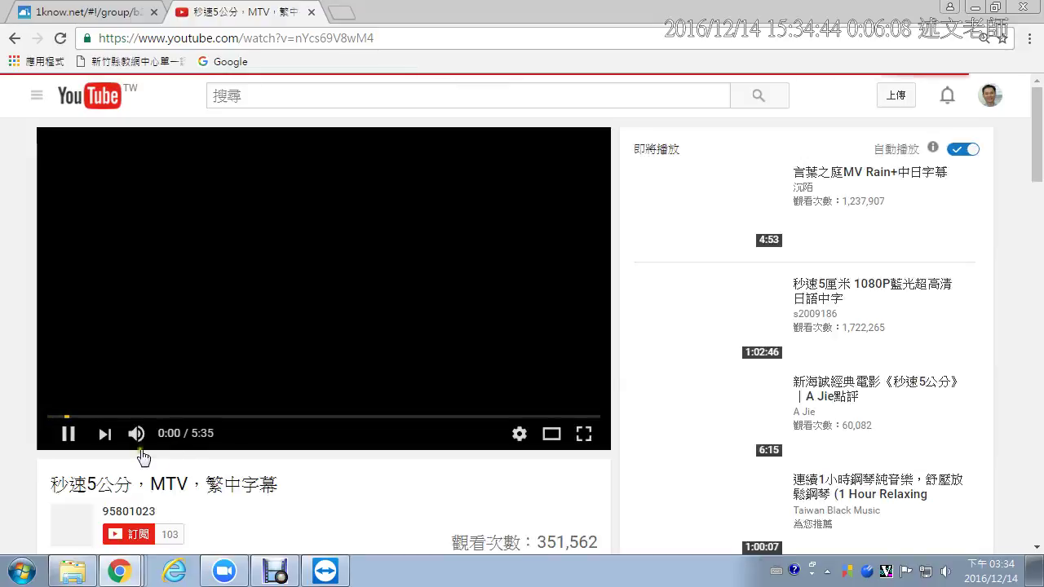
left_click(68, 433)
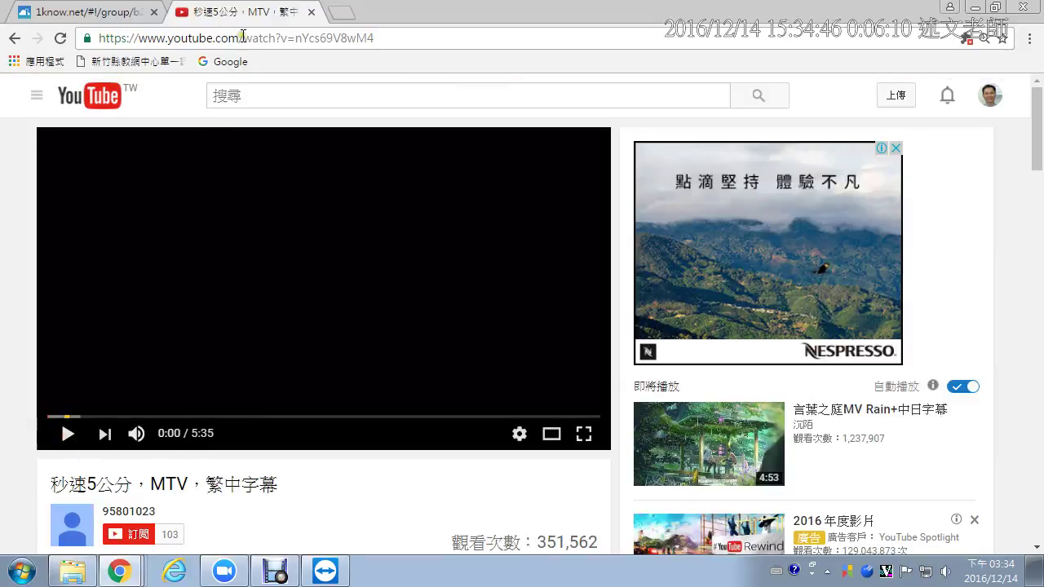
Copy the video's web address and paste it as the 影片網址 of the new 1know unit
left_click(242, 36)
key("ctrl+c")
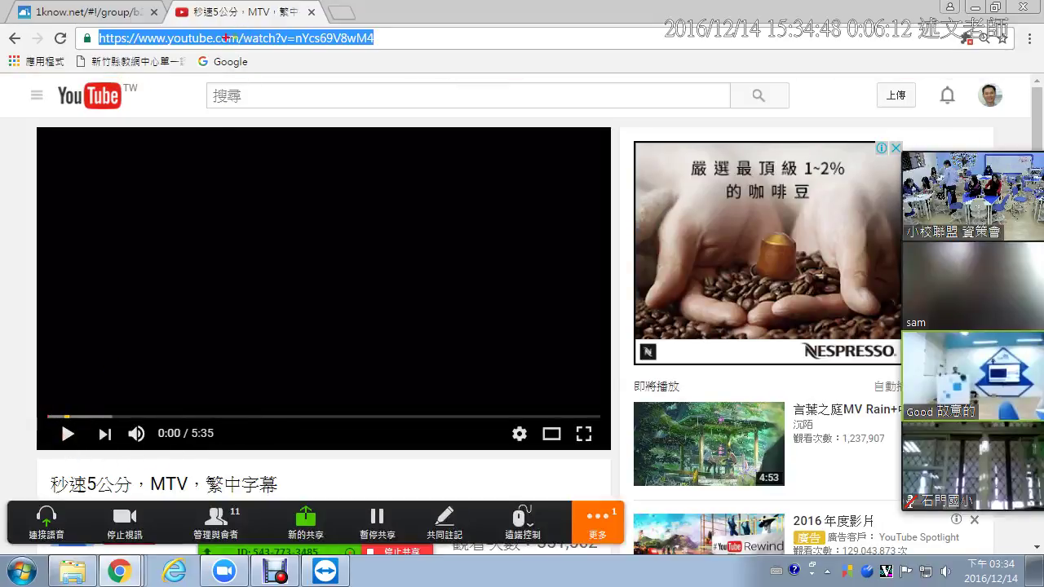
left_click_drag(79, 21, 383, 54)
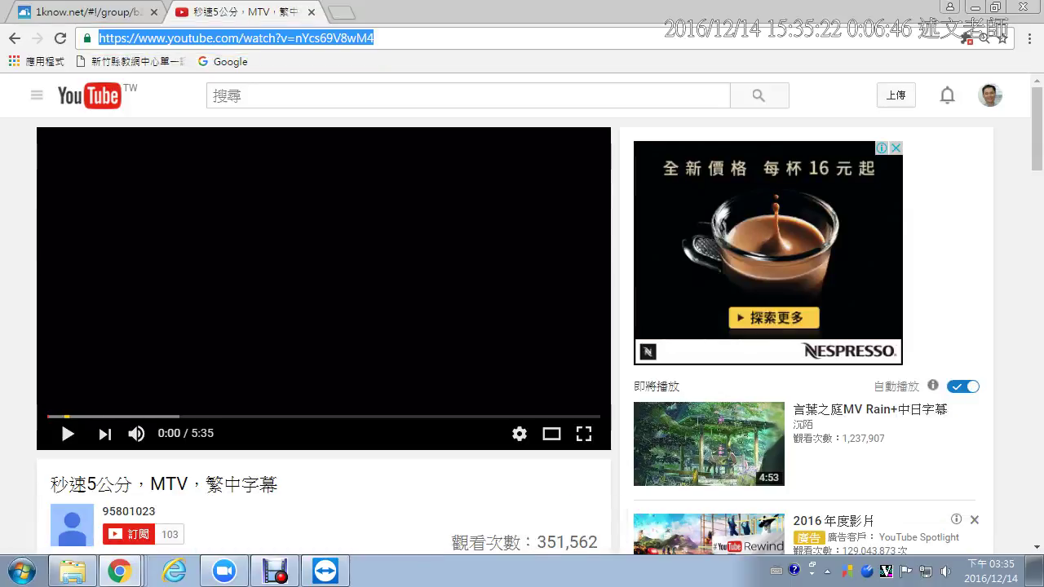
left_click(116, 11)
left_click(375, 274)
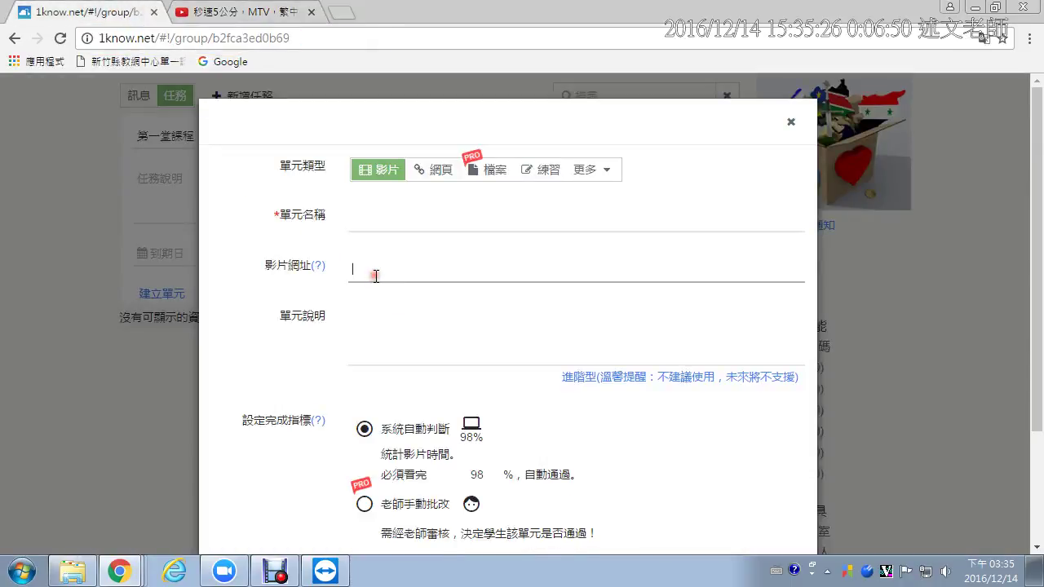
key("ctrl+v")
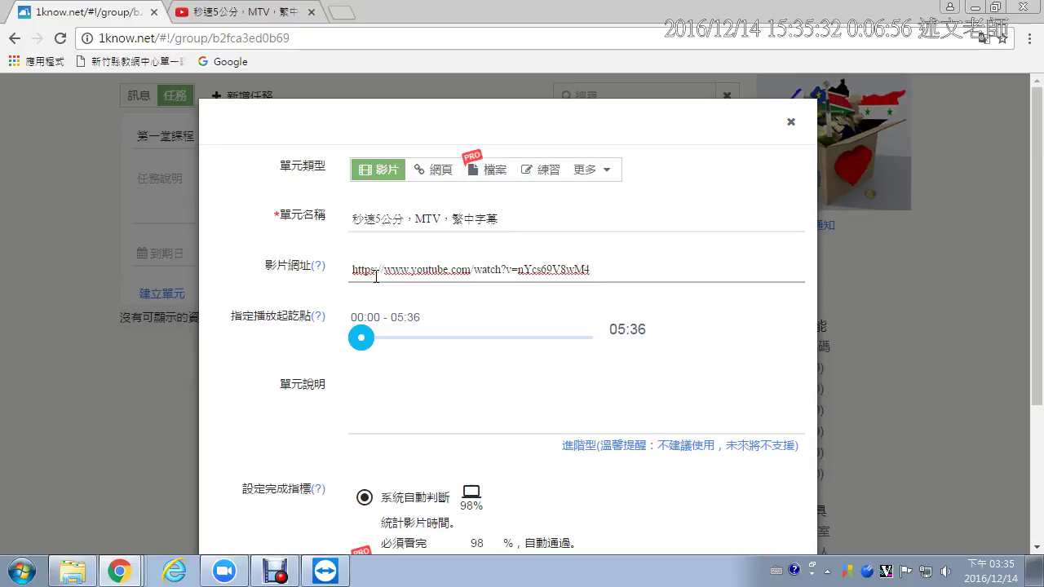
mouse_move(254, 198)
left_mouse_down()
mouse_move(391, 246)
mouse_move(545, 238)
left_mouse_up()
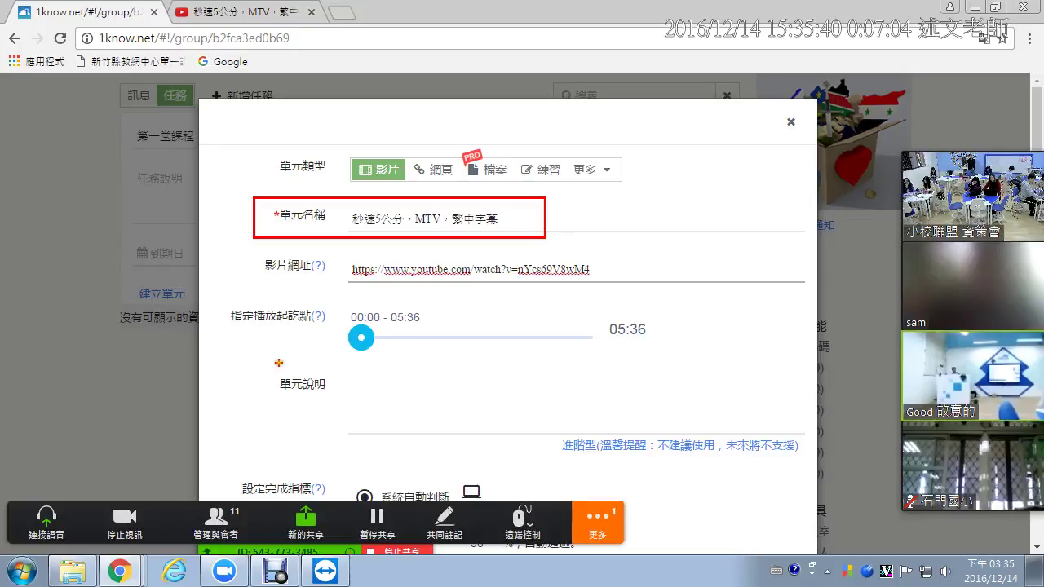
mouse_move(268, 362)
left_mouse_down()
mouse_move(424, 436)
mouse_move(756, 437)
left_mouse_up()
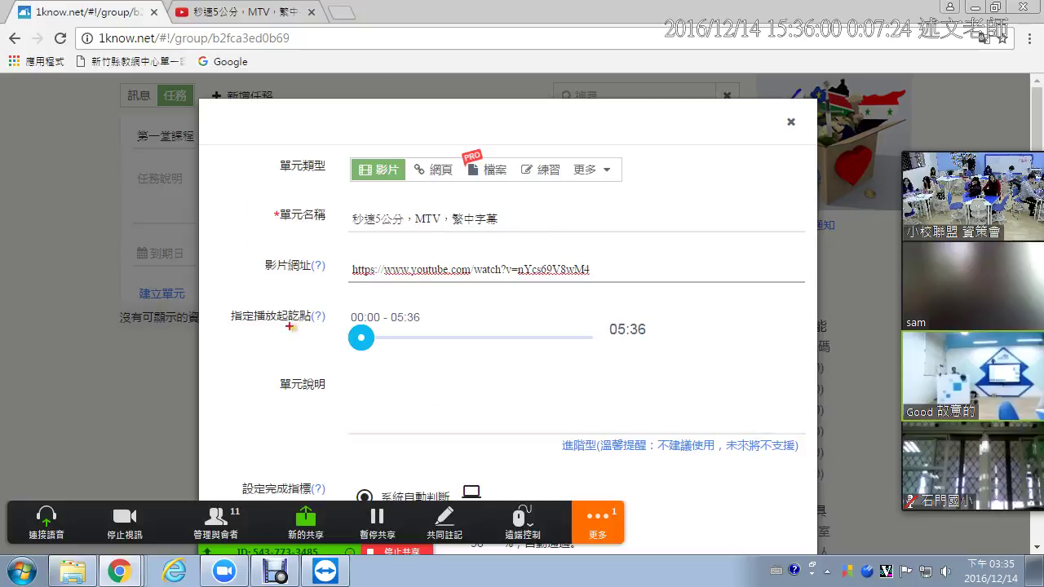
mouse_move(216, 300)
left_mouse_down()
mouse_move(646, 379)
mouse_move(668, 358)
left_mouse_up()
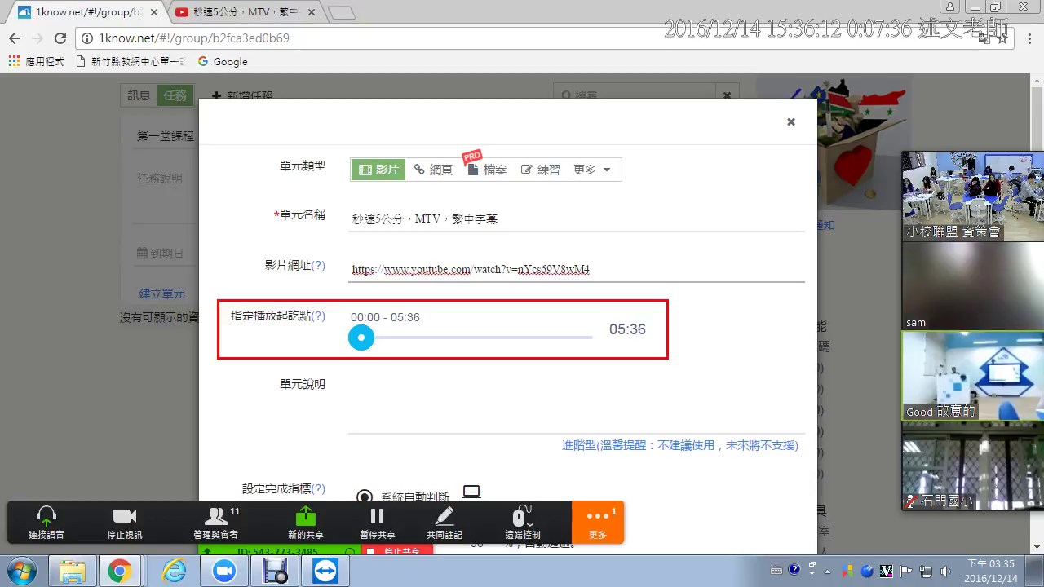
Limit the unit's video playback range to 01:33 through 04:53
left_click_drag(362, 337, 552, 341)
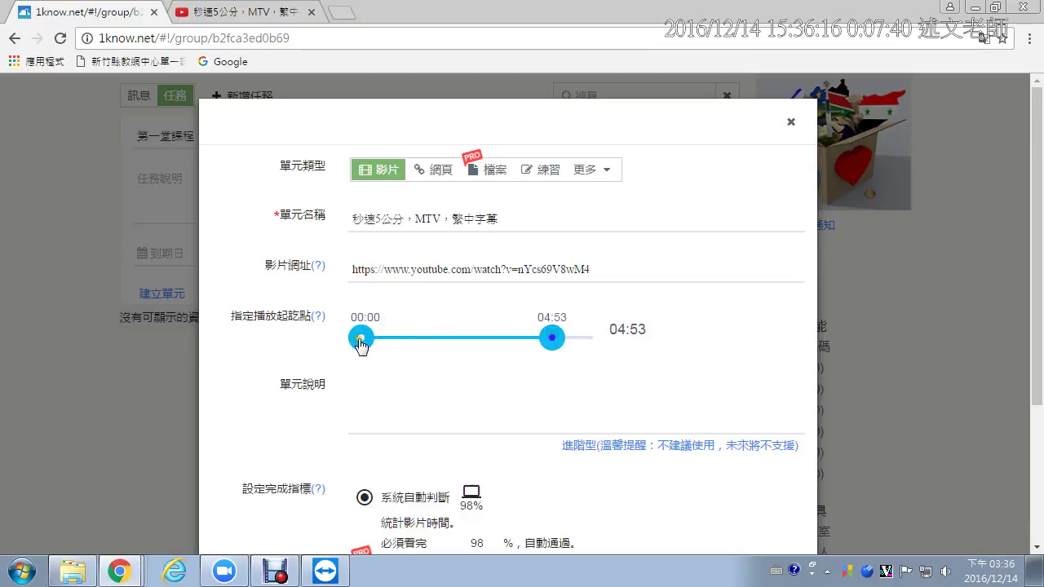
left_click_drag(361, 341, 425, 343)
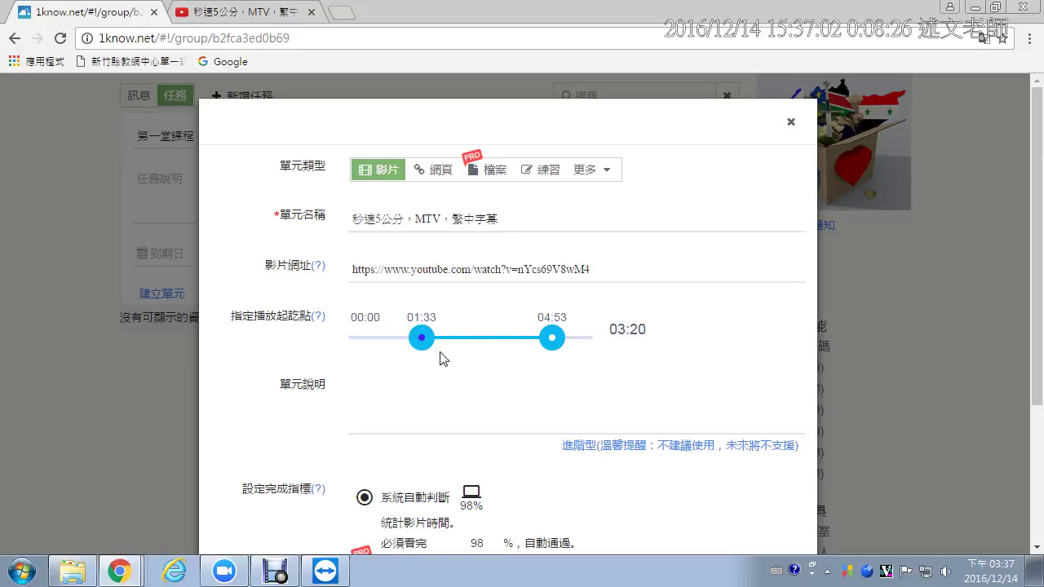
scroll(440, 359, "down", 2)
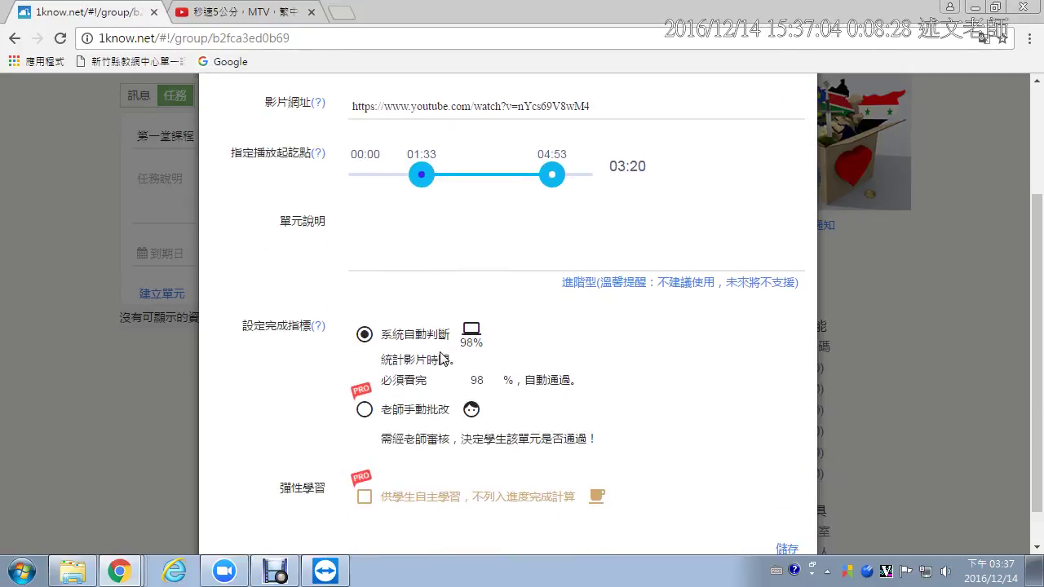
mouse_move(232, 308)
left_mouse_down()
mouse_move(348, 372)
mouse_move(510, 389)
mouse_move(564, 411)
mouse_move(616, 453)
left_mouse_up()
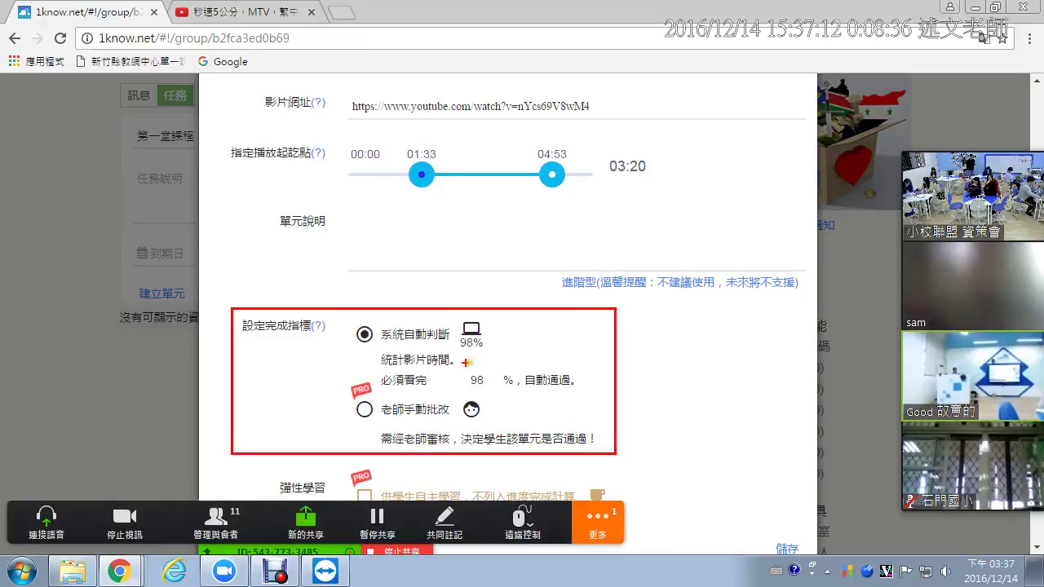
left_click_drag(454, 356, 505, 349)
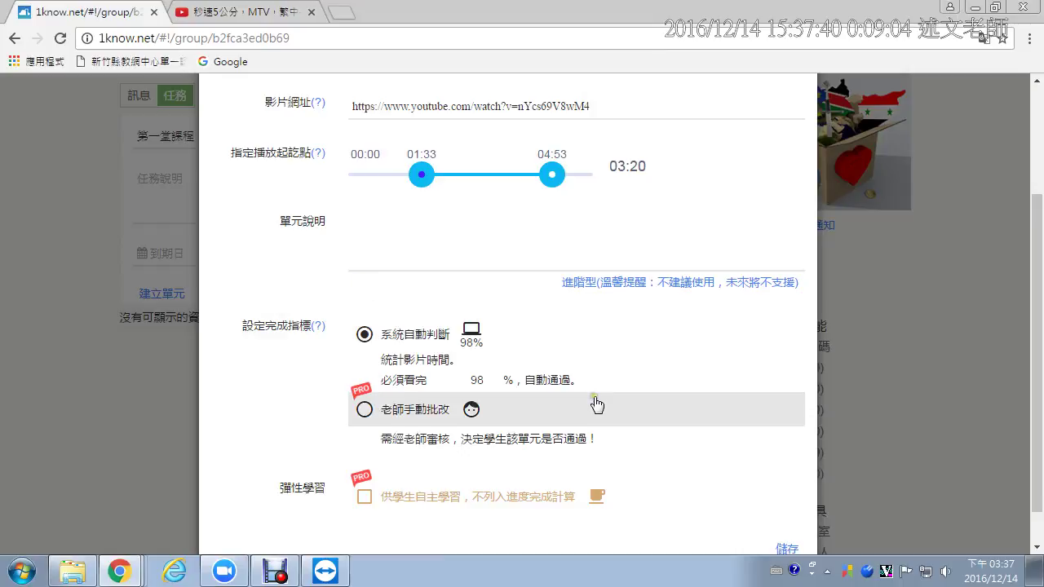
scroll(664, 400, "down", 1)
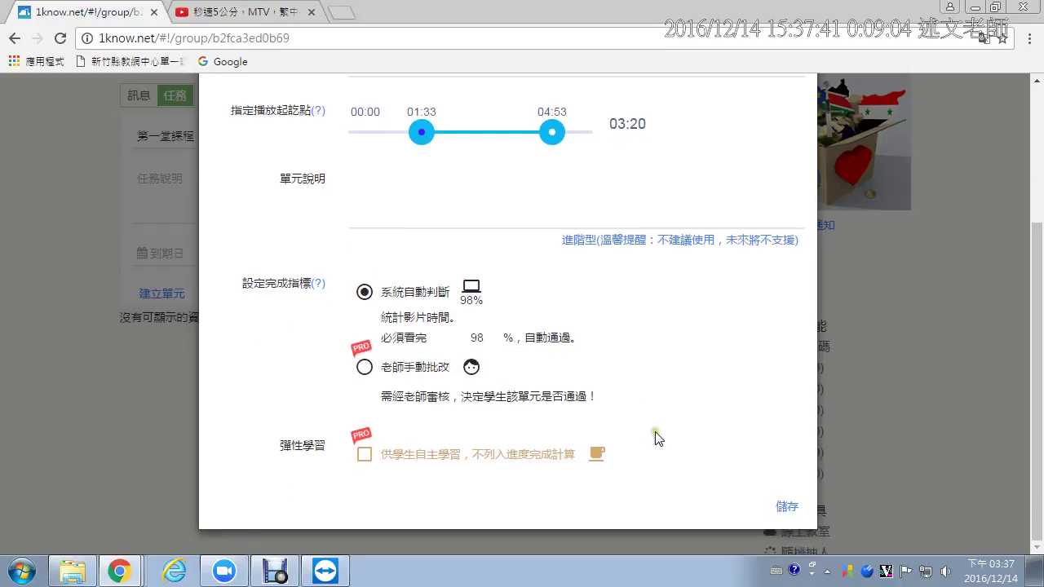
Save the video unit and start a new unit of type 網頁 in the task 第一堂課程
left_click(781, 506)
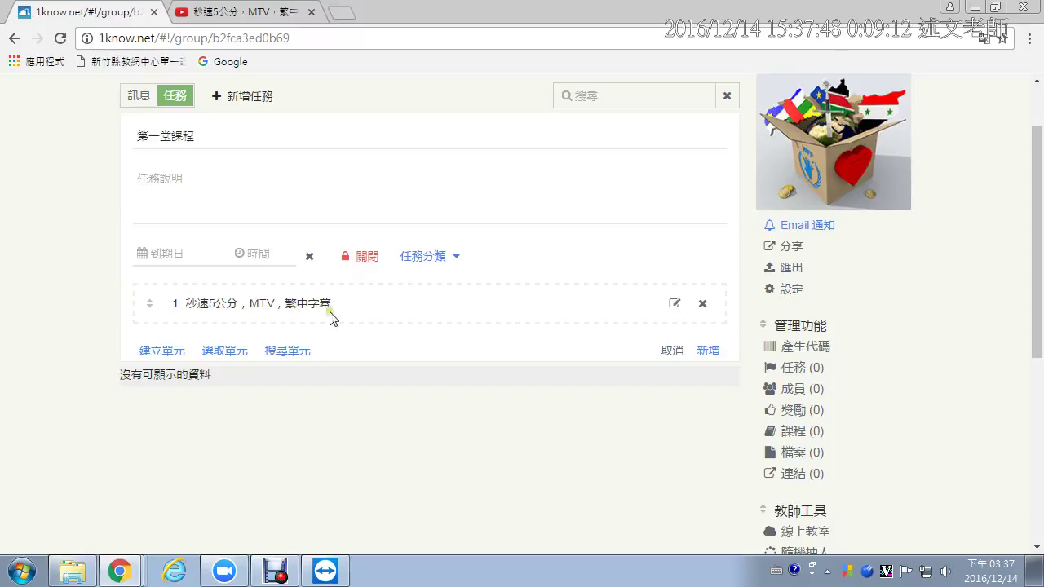
left_click(673, 304)
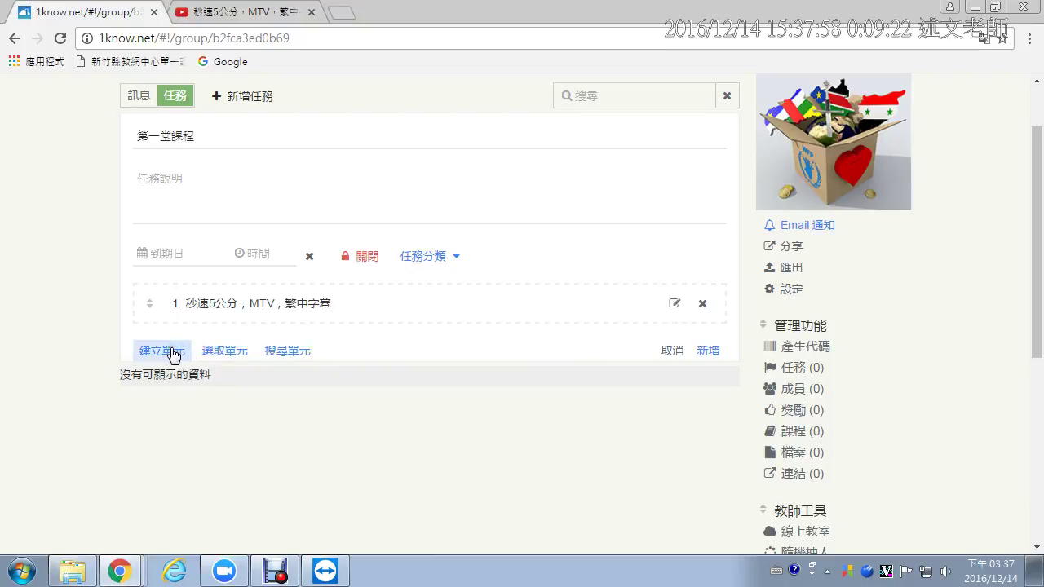
left_click(172, 352)
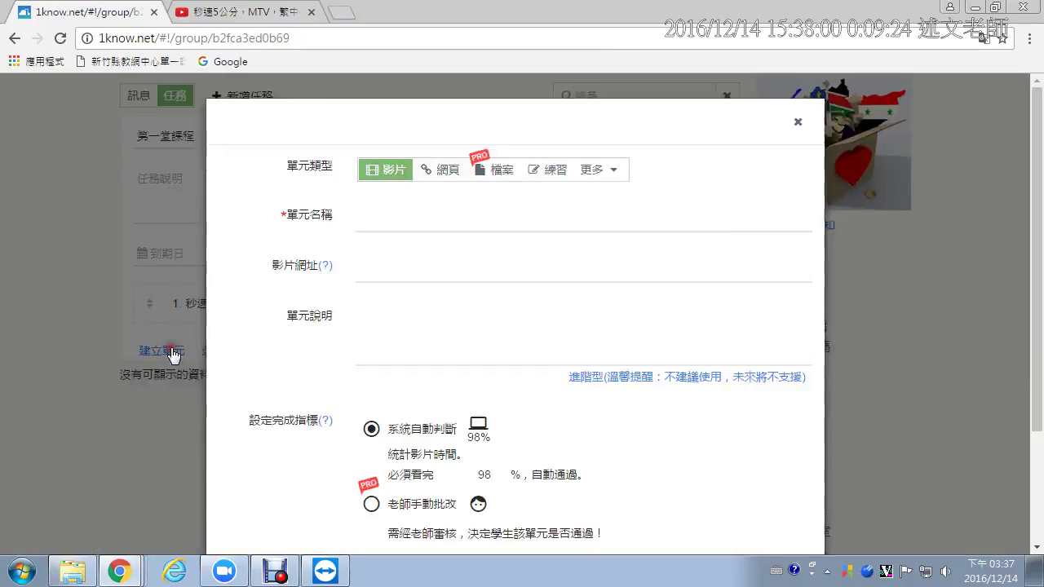
left_click(430, 174)
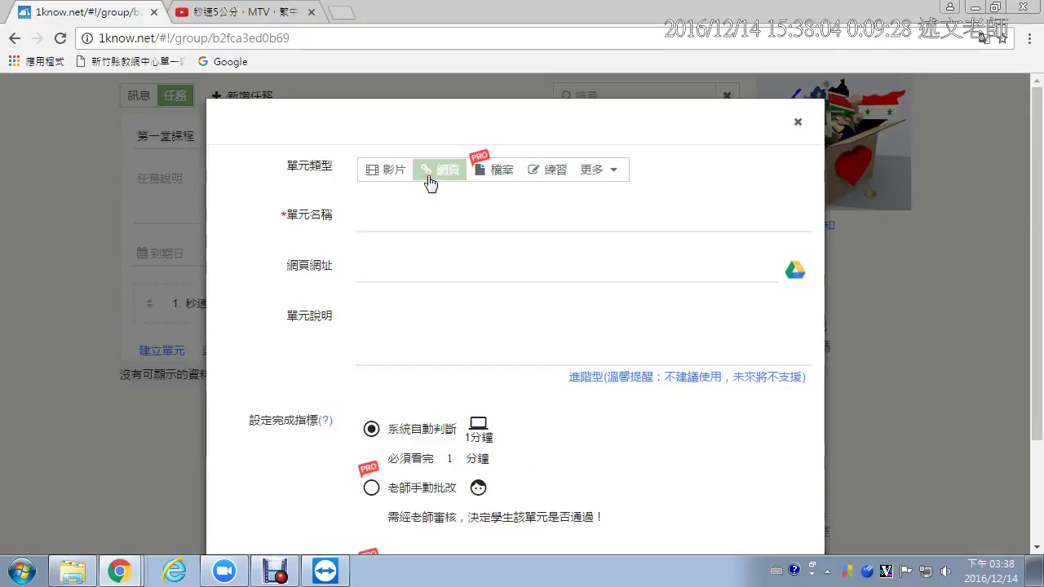
Open the teacher's blog in a new browser tab and go to the article on converting SVG to transparent PNG
left_click(342, 13)
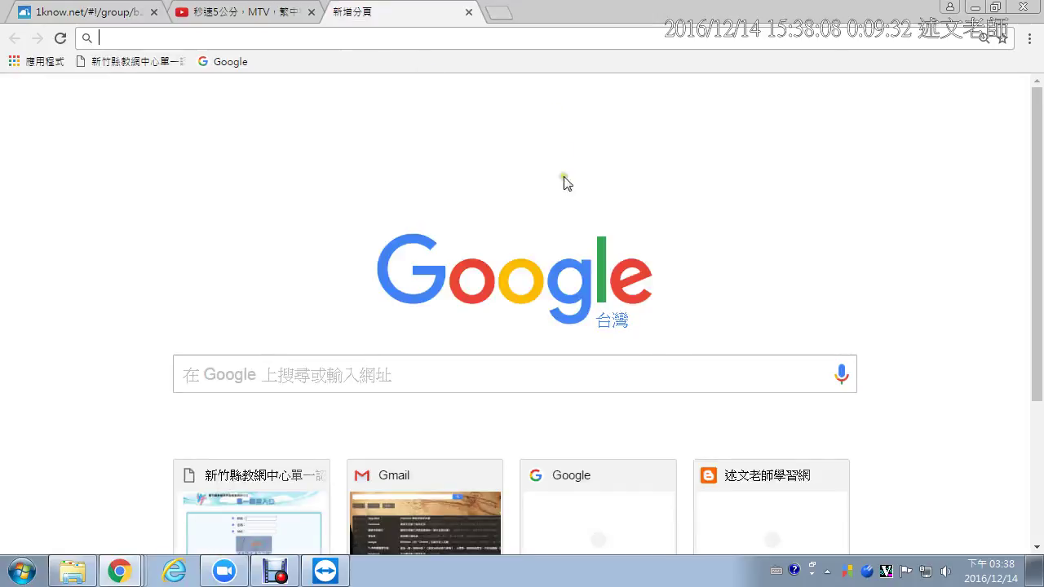
left_click(747, 478)
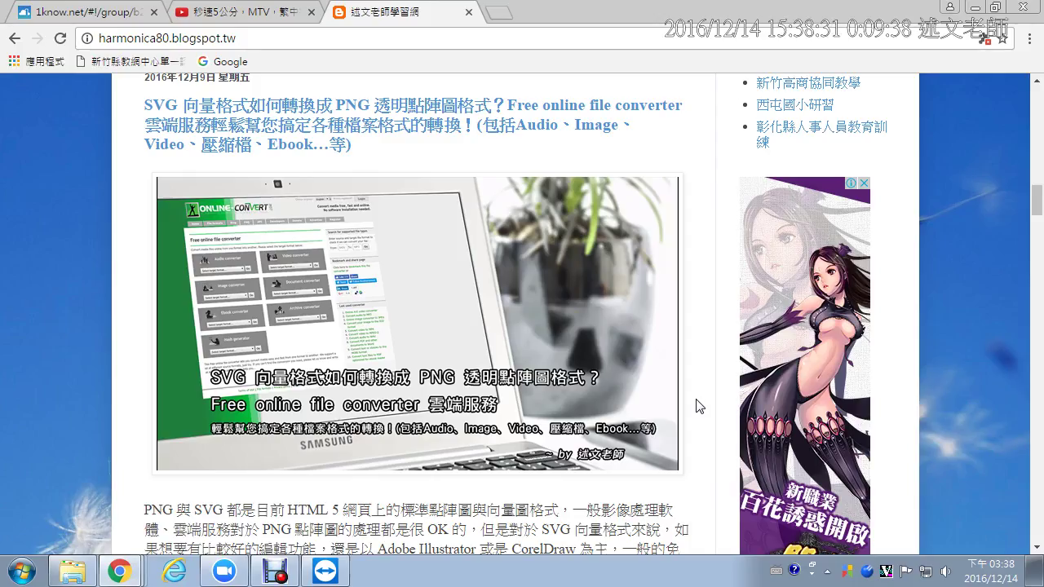
left_click(461, 109)
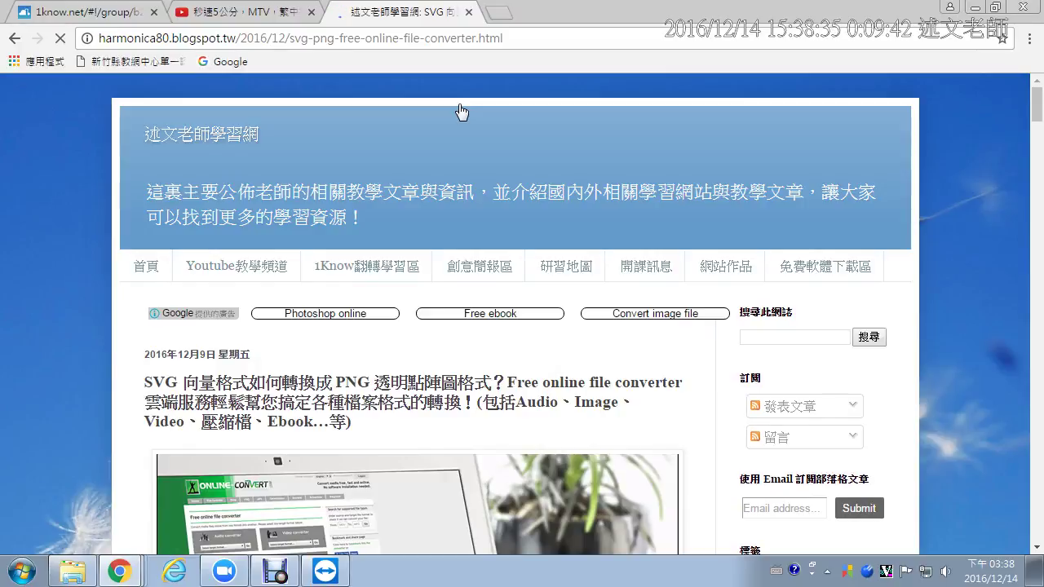
Copy the blog article's web address and paste it as the 網頁網址 of the new 1know unit
left_click(390, 38)
key("ctrl+c")
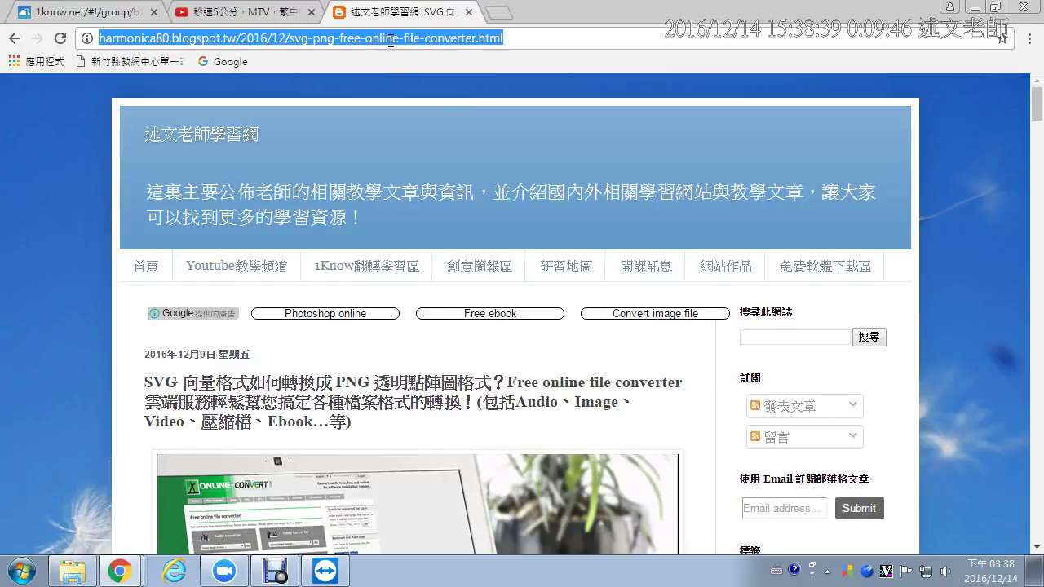
left_click(110, 13)
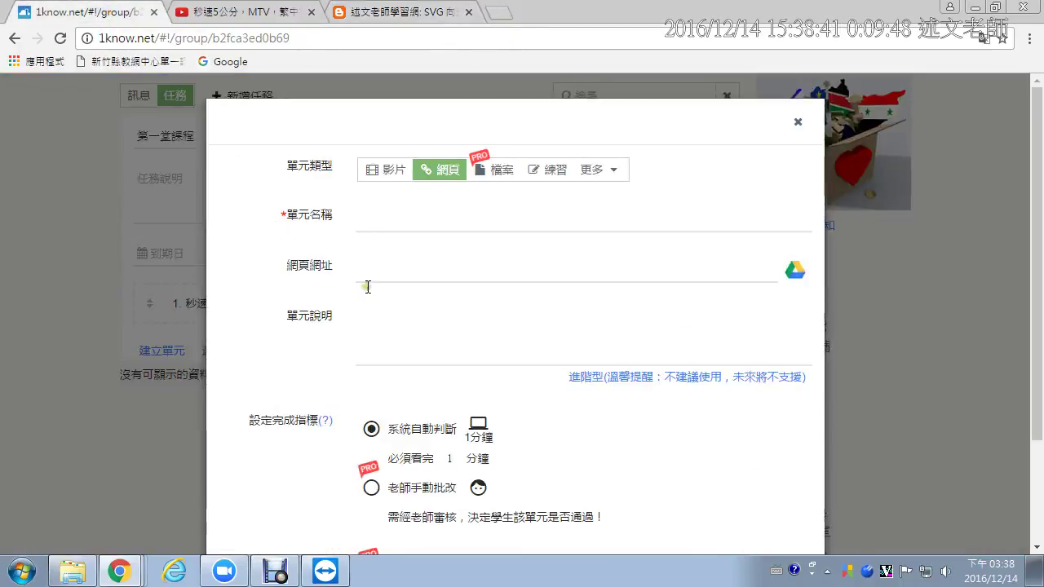
left_click(384, 269)
key("ctrl+v")
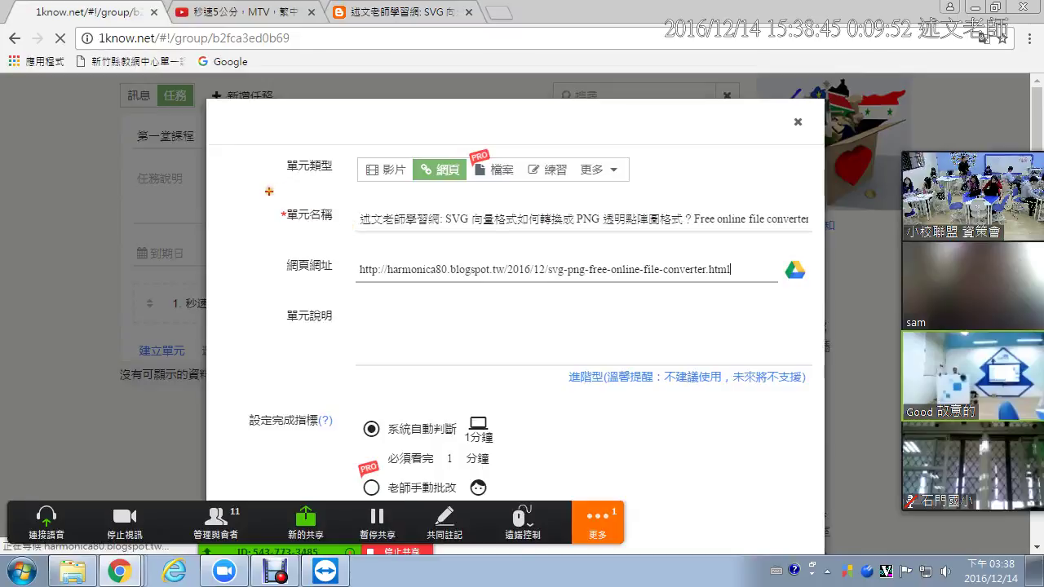
mouse_move(268, 194)
left_mouse_down()
mouse_move(626, 249)
mouse_move(834, 249)
left_mouse_up()
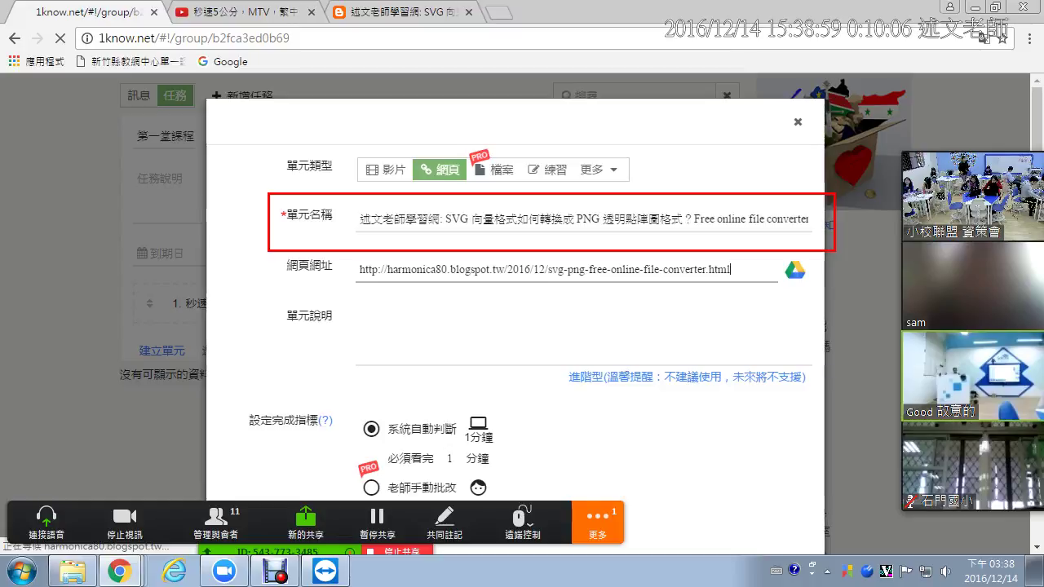
left_click_drag(282, 304, 816, 368)
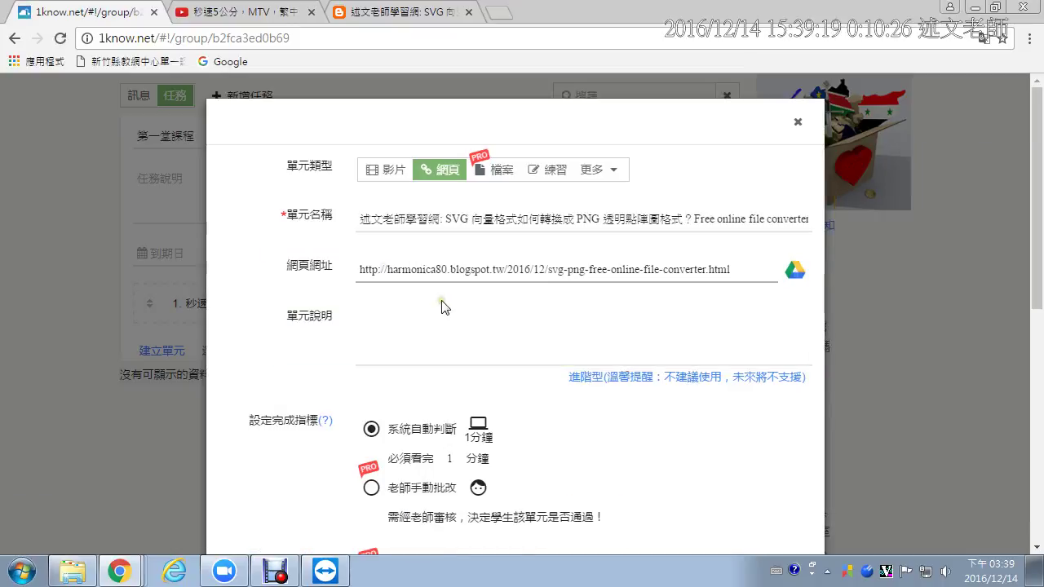
Check the embedded page preview and save the web page unit
left_click(437, 273)
scroll(440, 274, "down", 2)
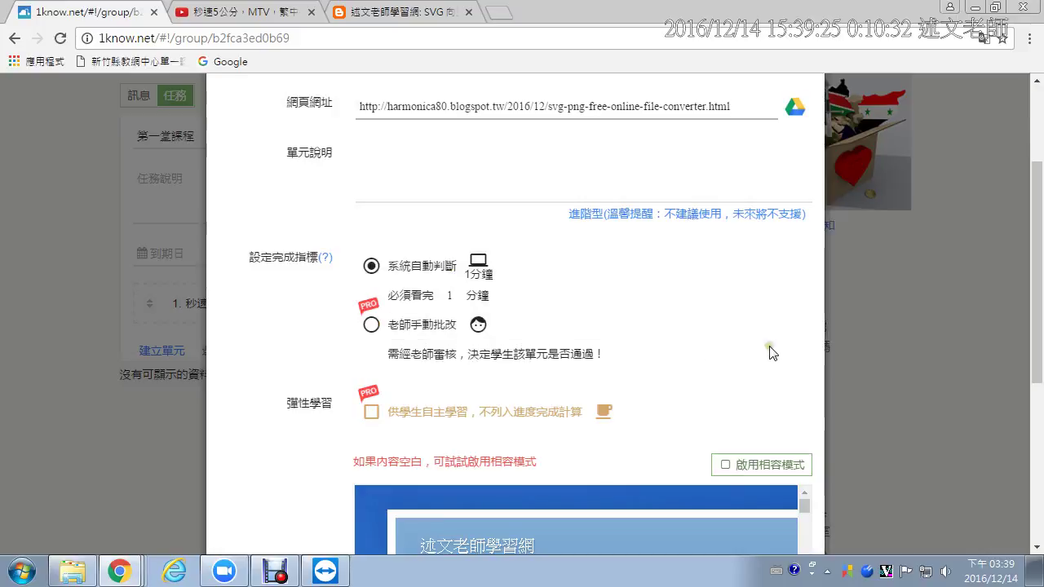
scroll(772, 353, "down", 1)
scroll(772, 353, "down", 3)
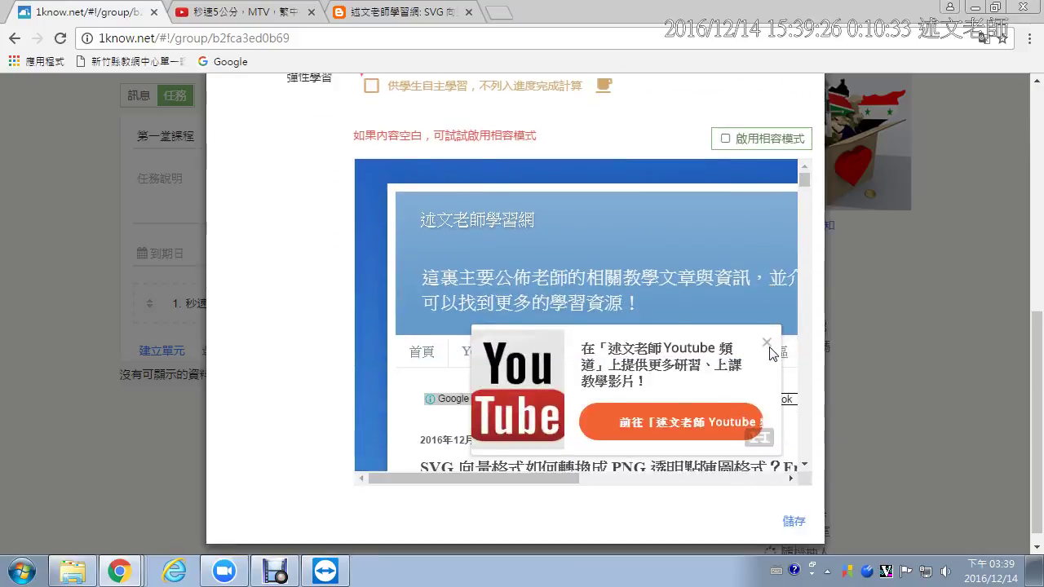
left_click(791, 520)
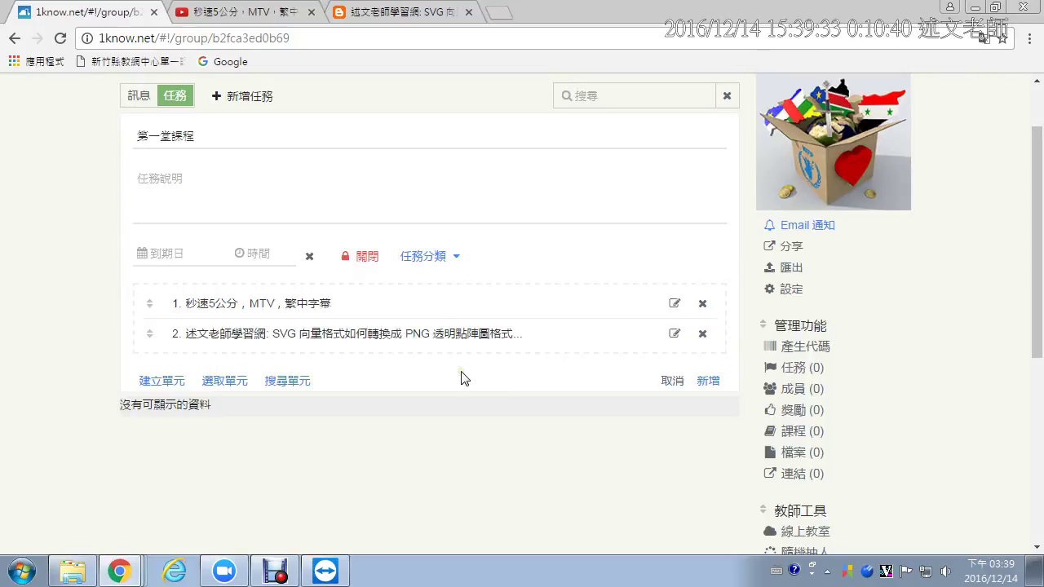
left_click(153, 370)
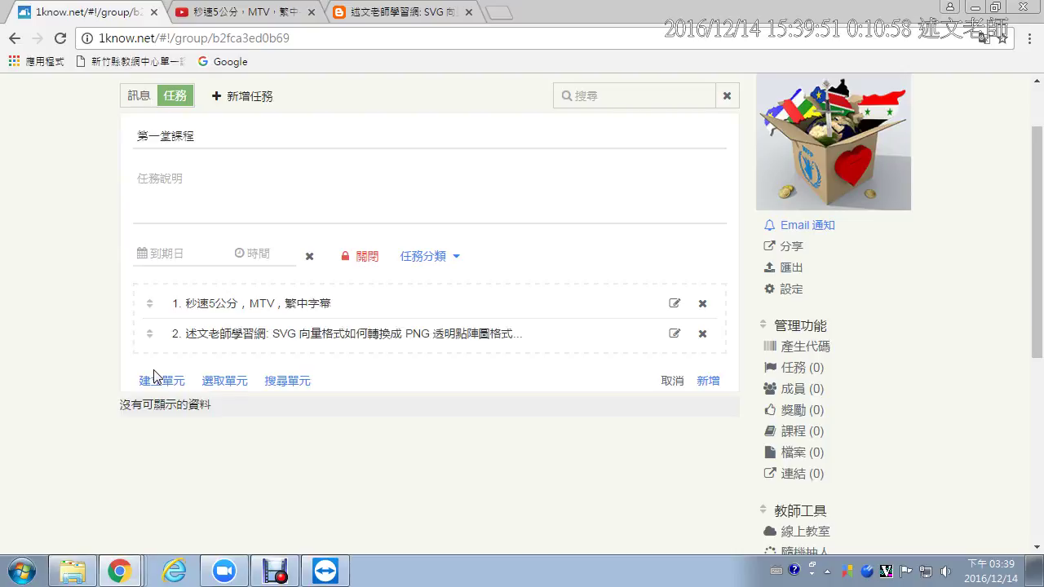
left_click(163, 381)
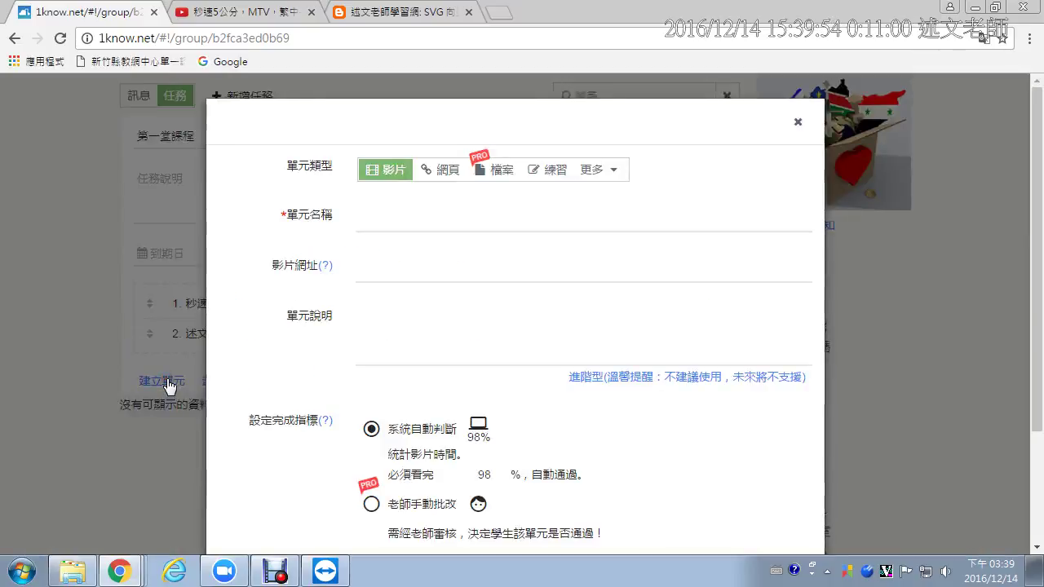
left_click(431, 169)
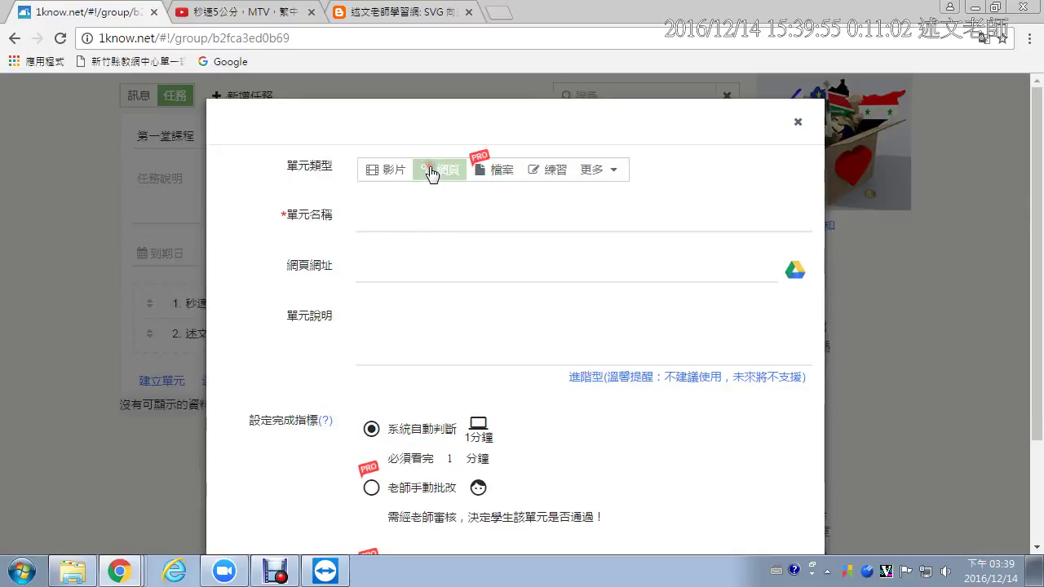
left_click_drag(769, 245, 817, 291)
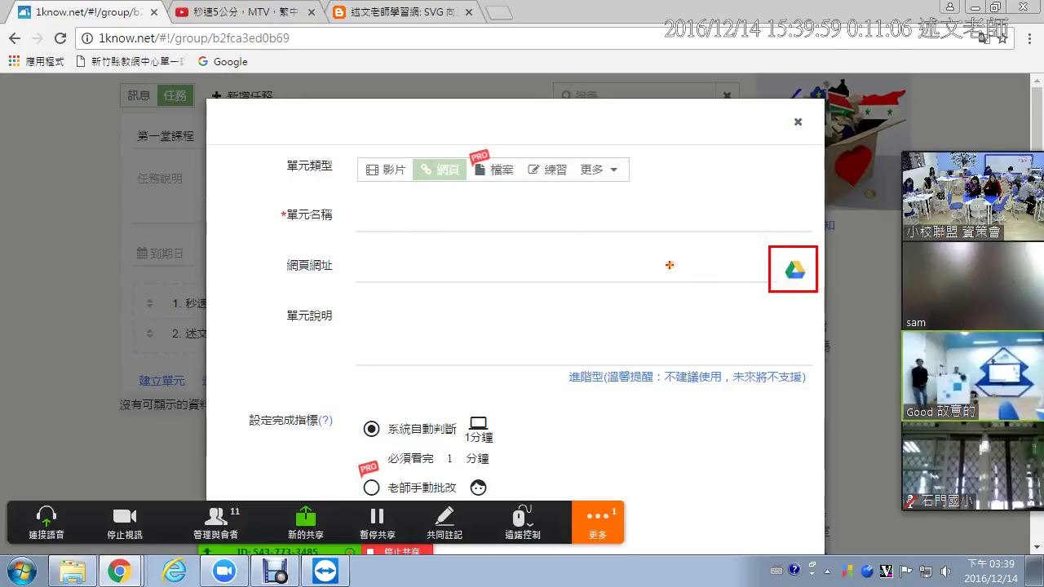
mouse_move(668, 266)
left_mouse_down()
mouse_move(763, 265)
mouse_move(738, 299)
left_mouse_up()
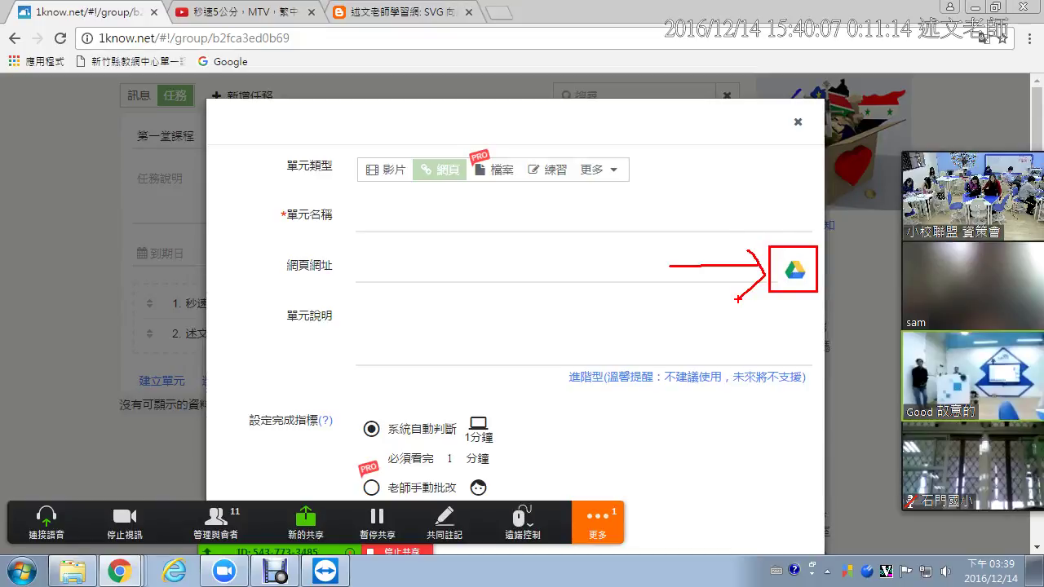
mouse_move(405, 151)
left_mouse_down()
mouse_move(444, 184)
mouse_move(469, 189)
left_mouse_up()
left_click_drag(439, 124, 472, 96)
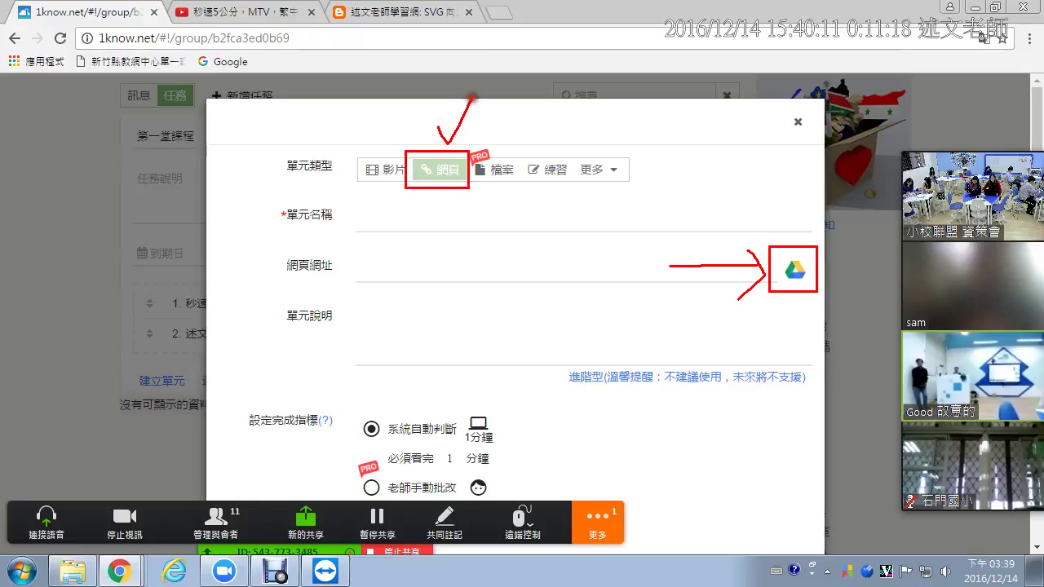
mouse_move(447, 194)
left_mouse_down()
mouse_move(625, 270)
mouse_move(675, 266)
left_mouse_up()
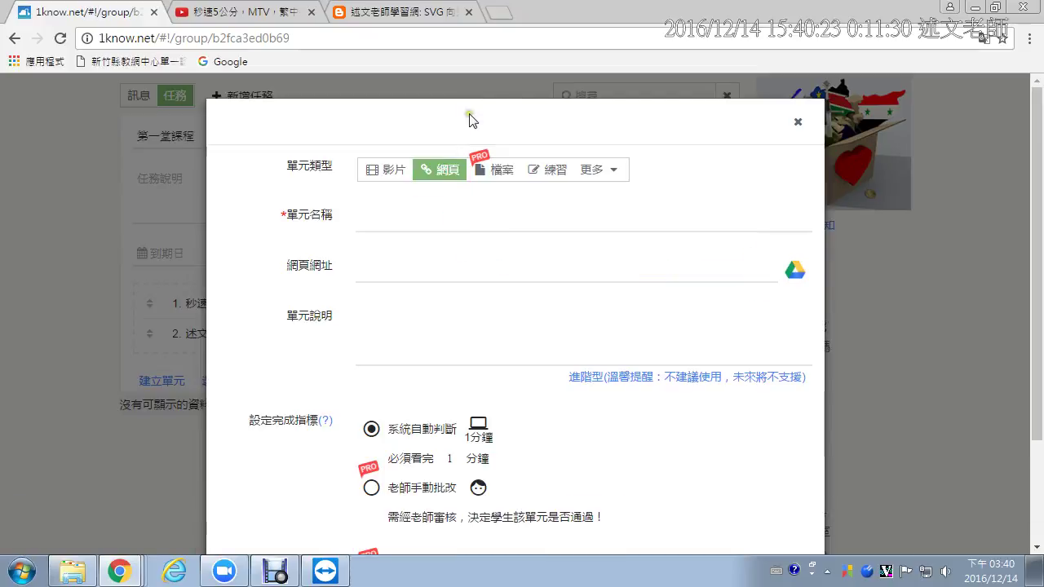
left_click(796, 124)
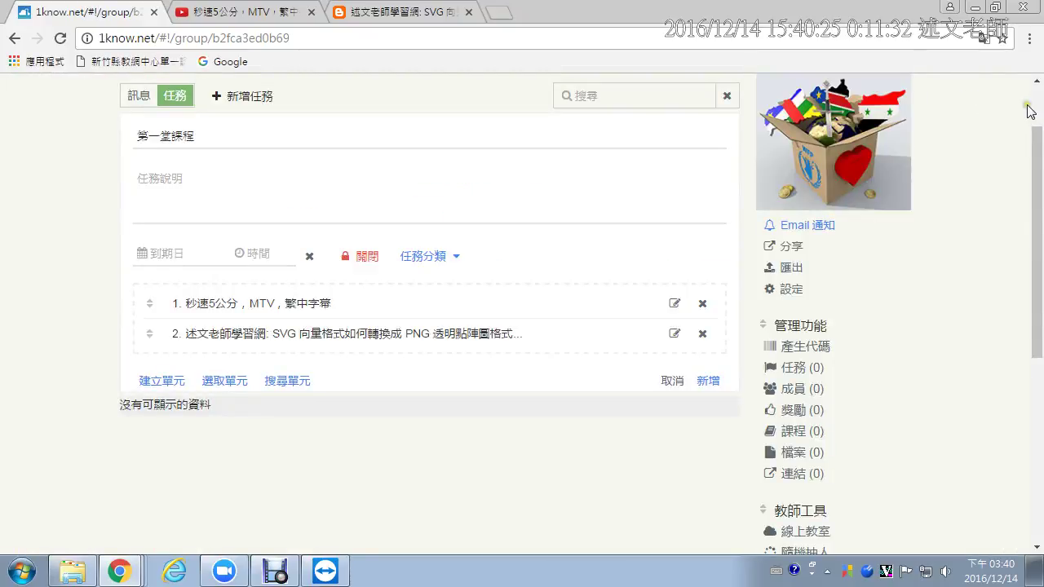
Check which Google Drive account is linked in the 管理雲端服務 settings of the user profile
scroll(1029, 106, "up", 1)
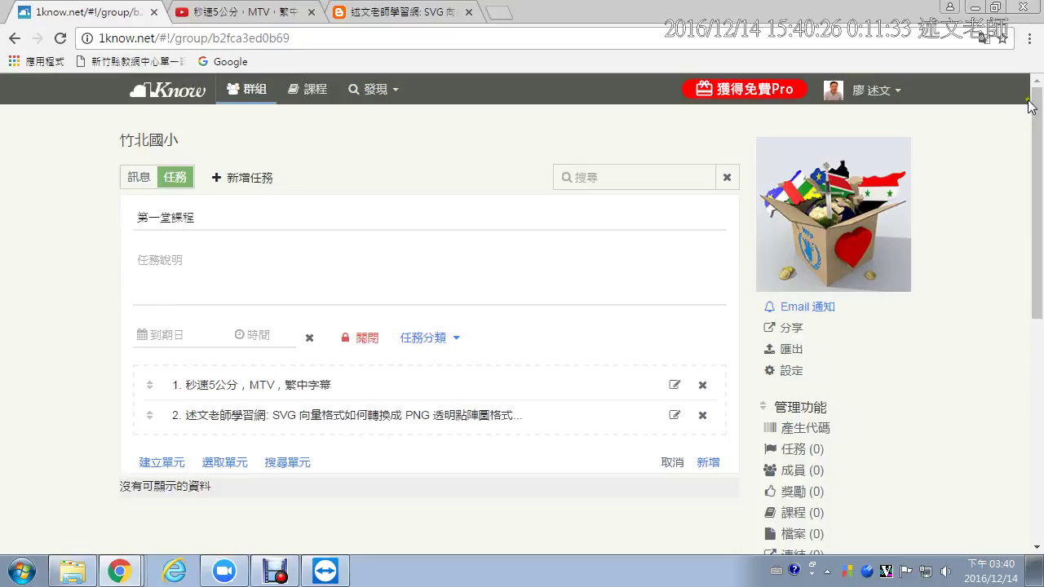
left_click(899, 93)
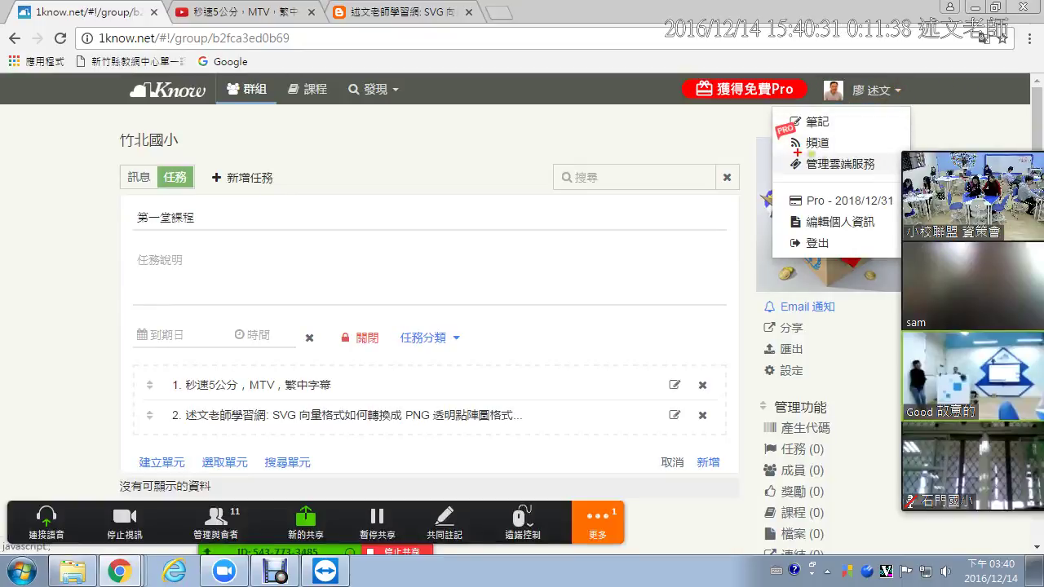
left_click_drag(775, 151, 890, 175)
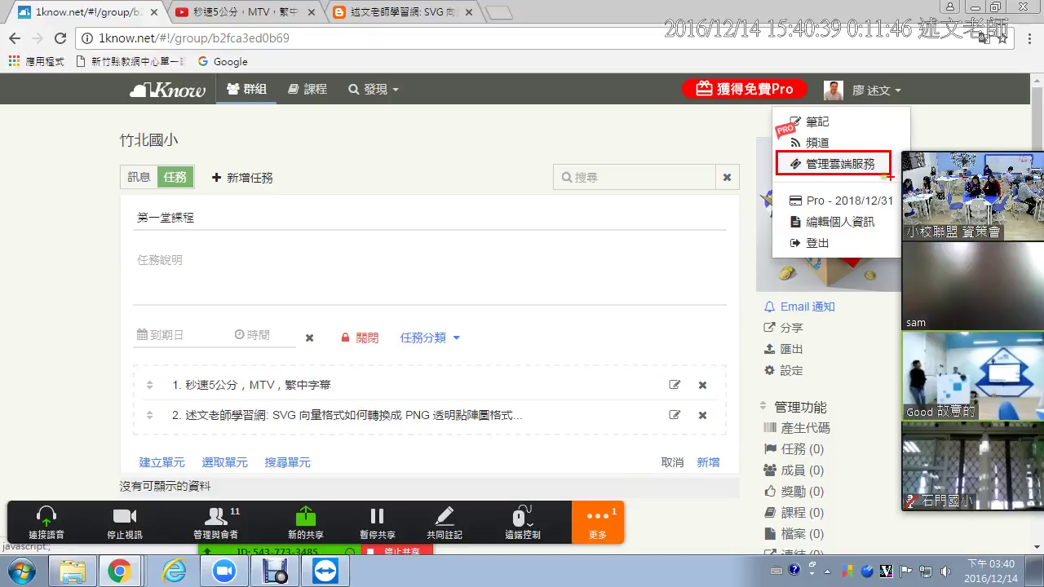
left_click(862, 167)
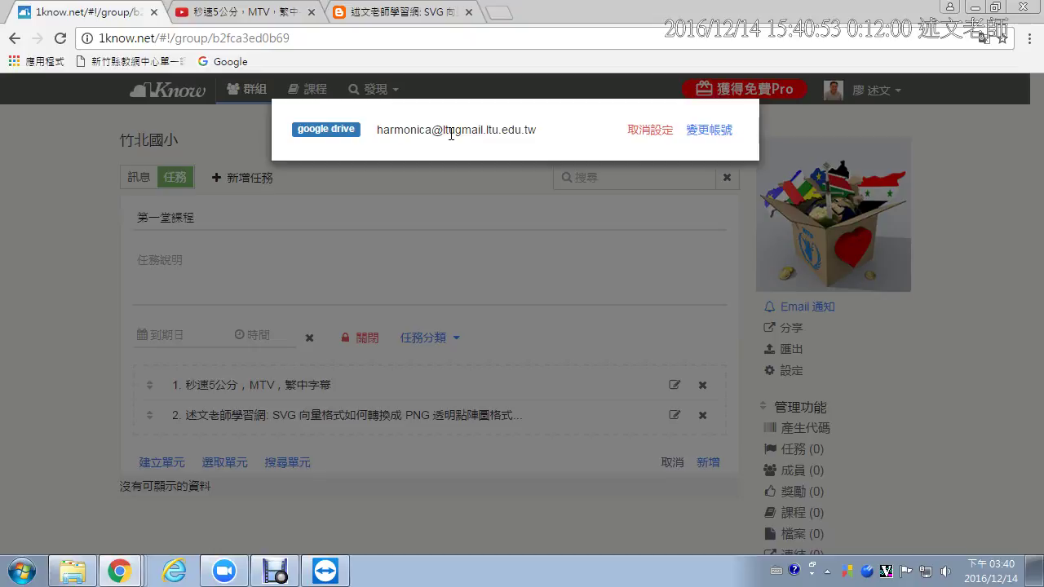
left_click(567, 191)
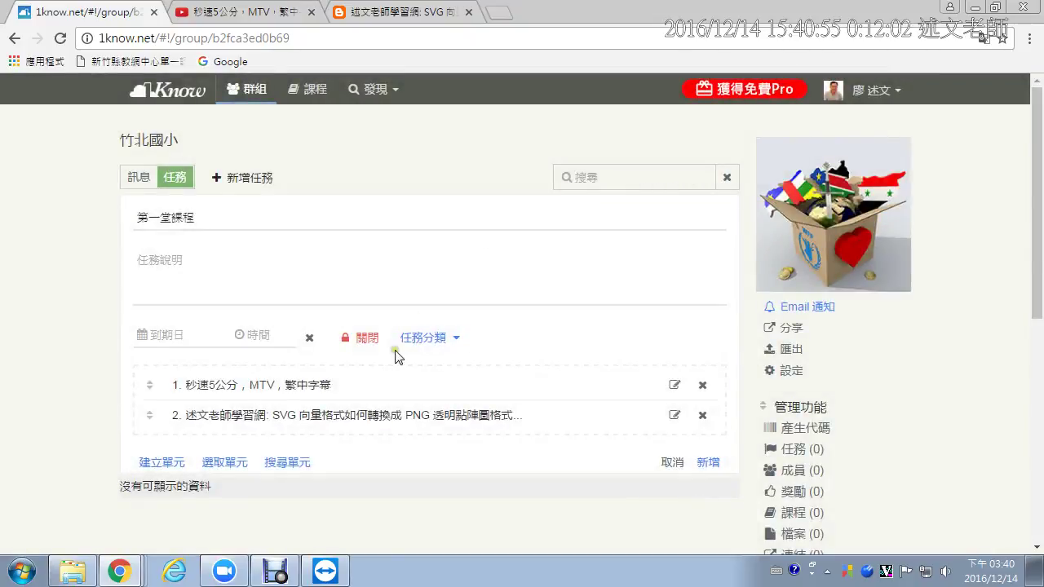
Start another unit of type 網頁 and open the Google Drive file picker for its web address
left_click(163, 461)
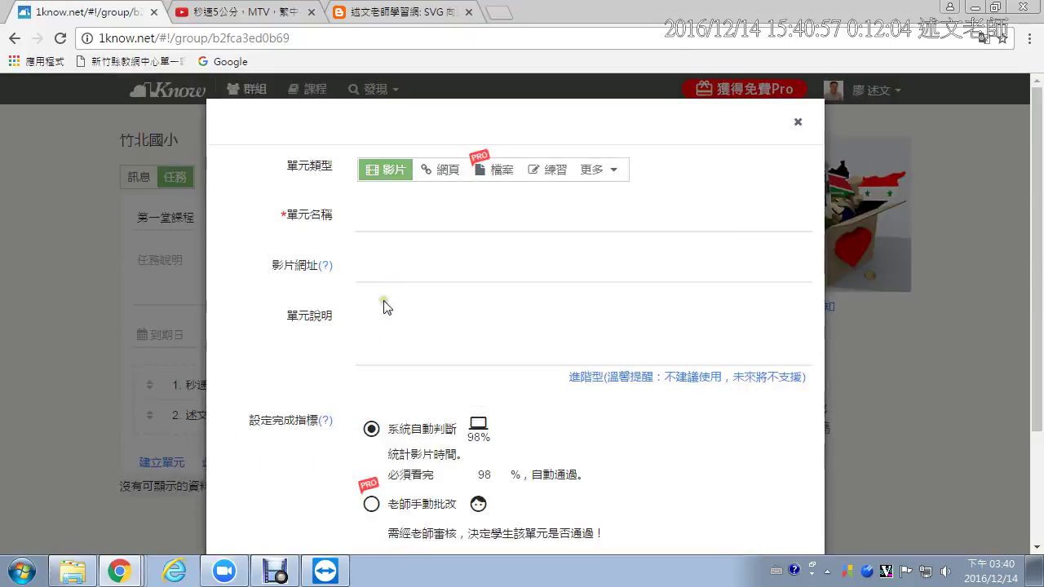
left_click(441, 173)
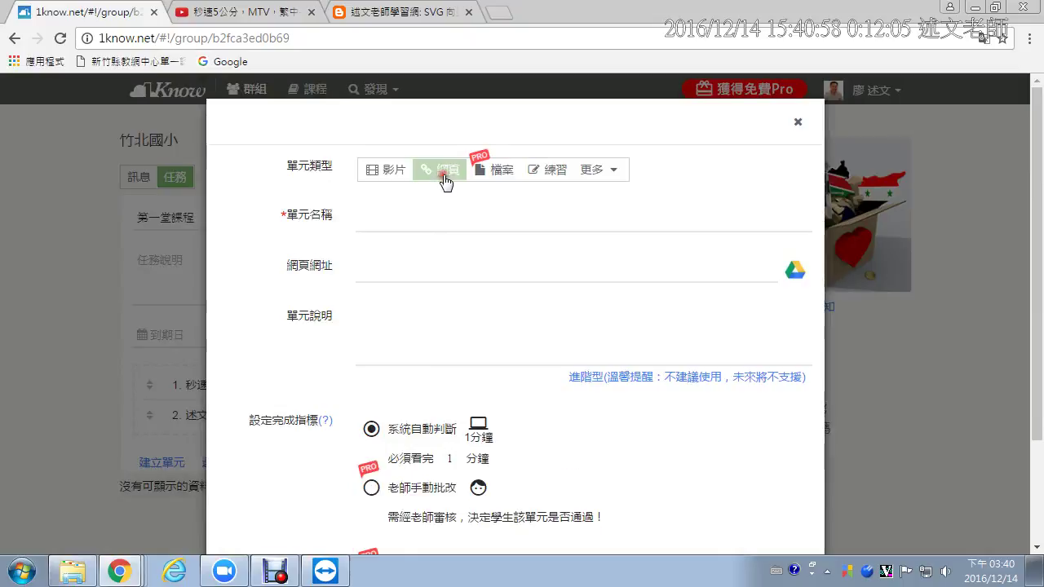
left_click(796, 272)
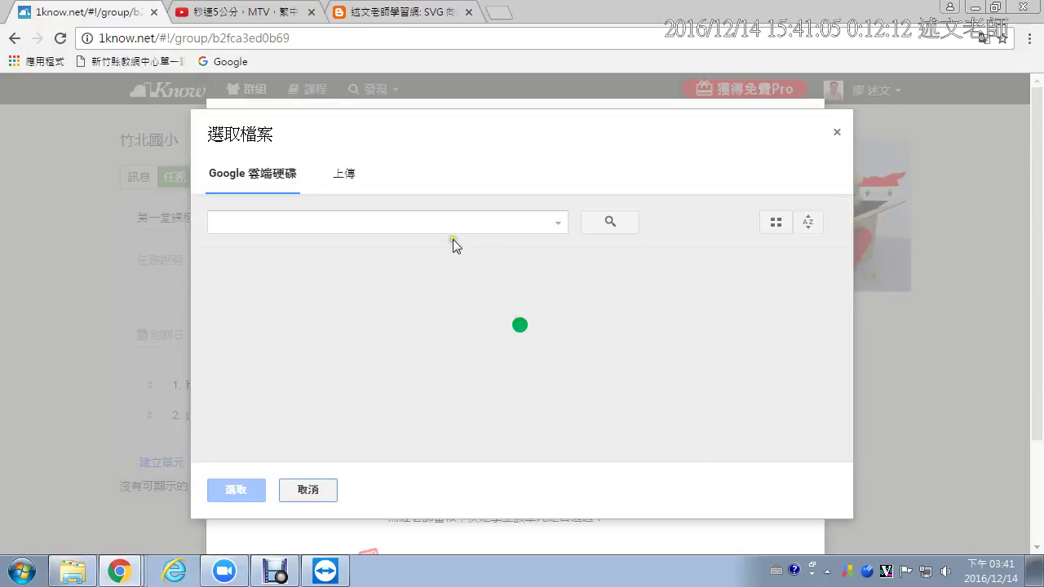
Filter the Google Drive files by 文件 and select 第一個蝴蝶動畫學習重點.doc as the web page unit's source
left_click(415, 225)
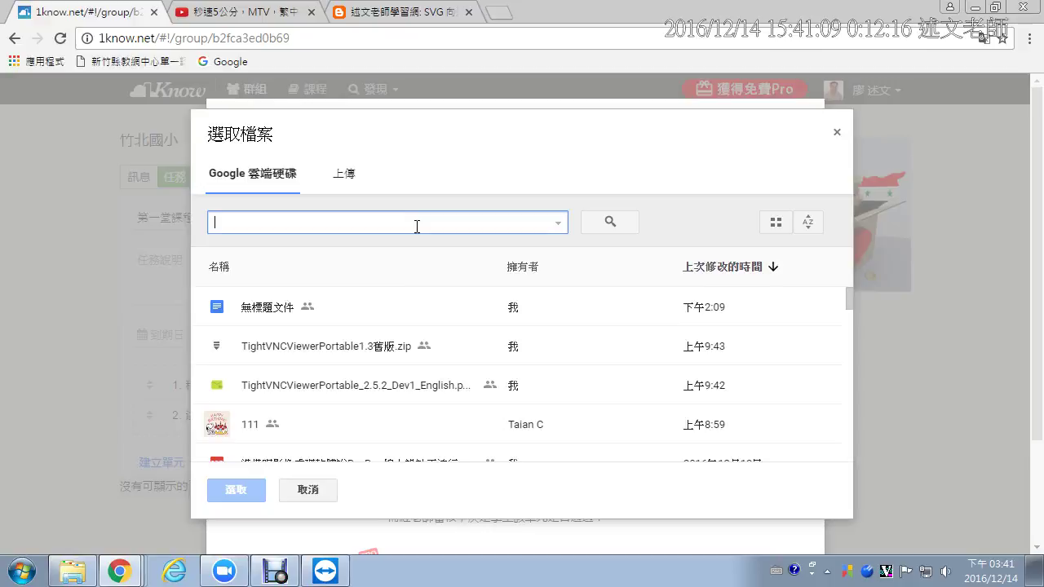
left_click(557, 224)
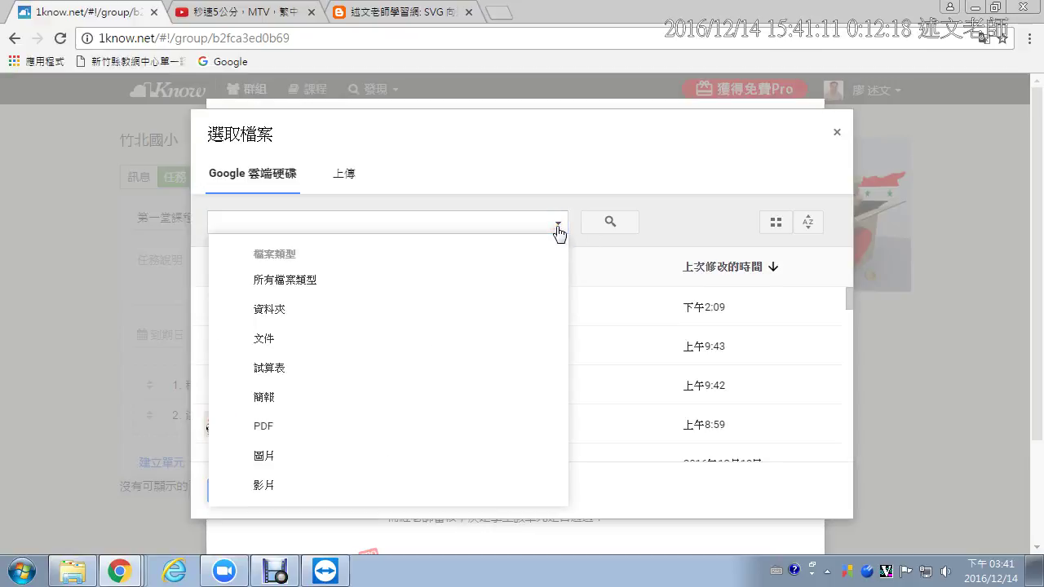
left_click(438, 343)
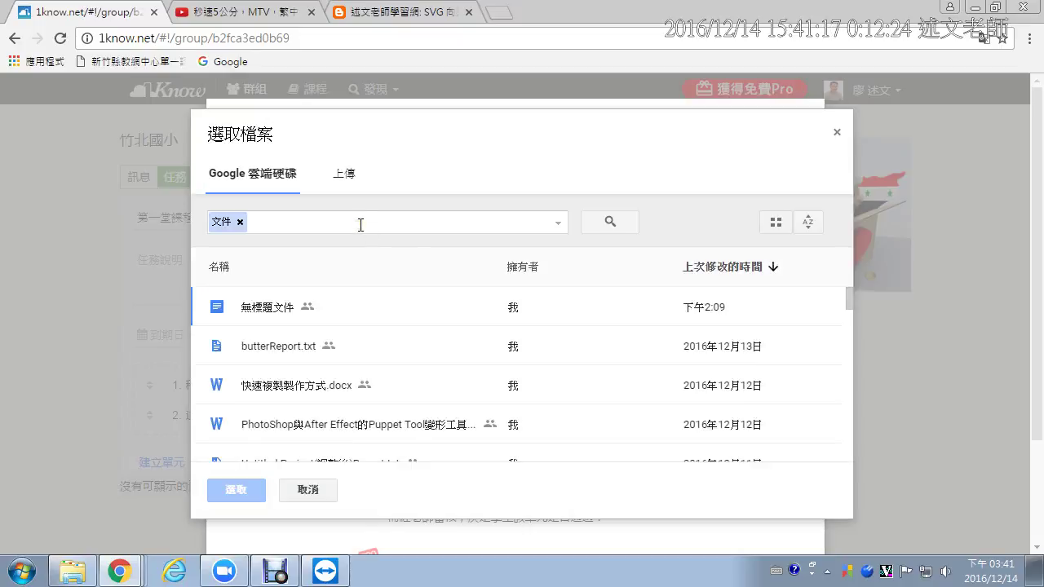
scroll(628, 345, "down", 1)
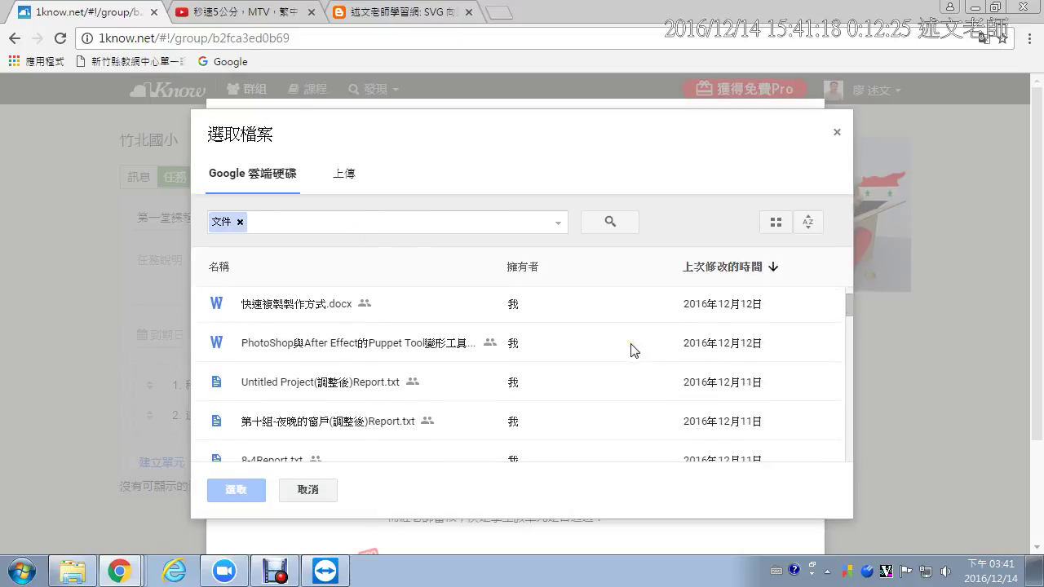
left_click(282, 310)
scroll(282, 330, "down", 2)
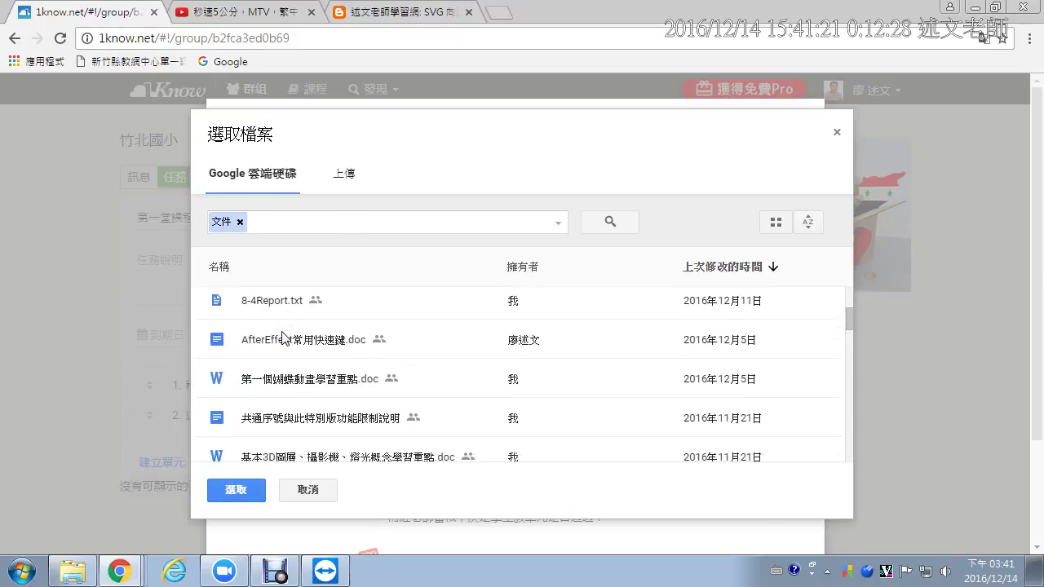
left_click(336, 385)
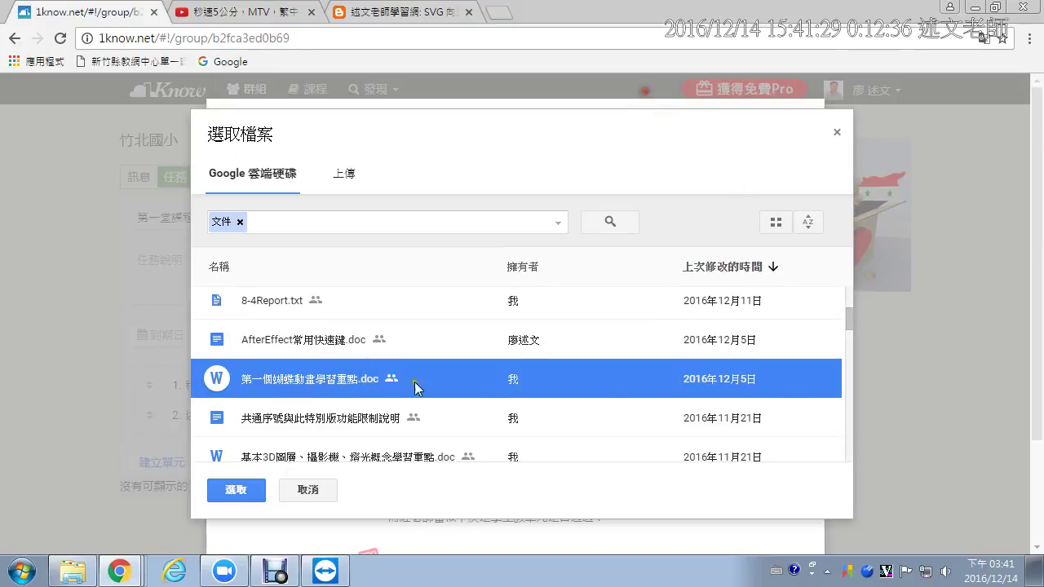
left_click(236, 491)
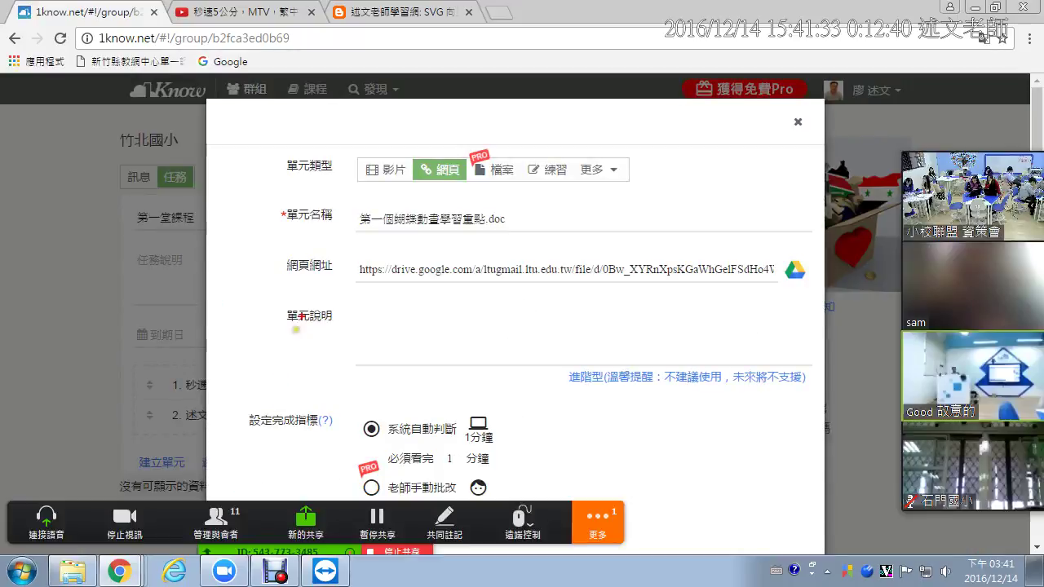
Check the unit's name, web address and embedded document preview, and save the unit
mouse_move(273, 205)
left_mouse_down()
mouse_move(351, 229)
mouse_move(517, 230)
left_mouse_up()
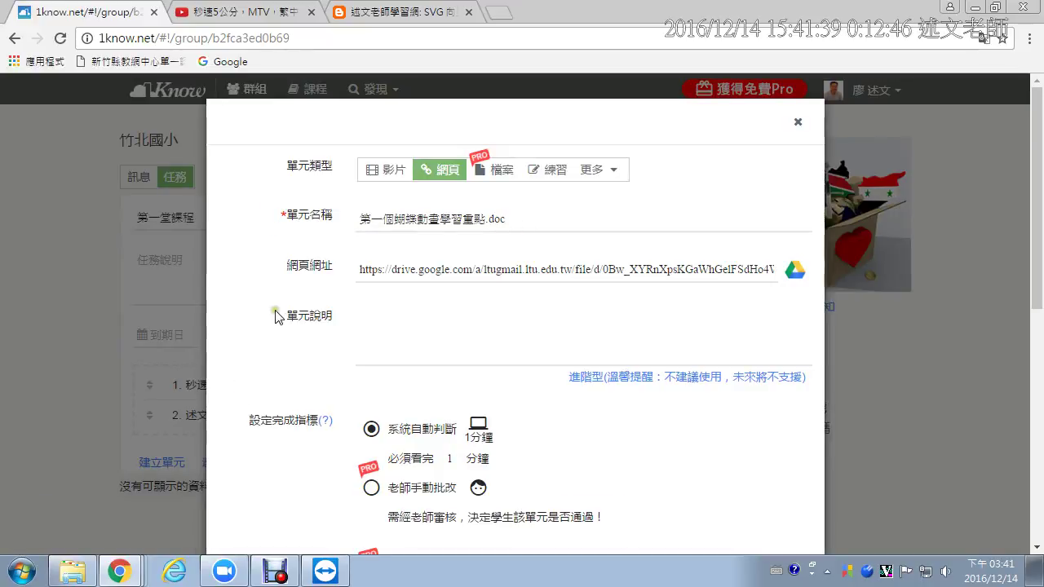
scroll(272, 314, "down", 1)
scroll(272, 313, "down", 6)
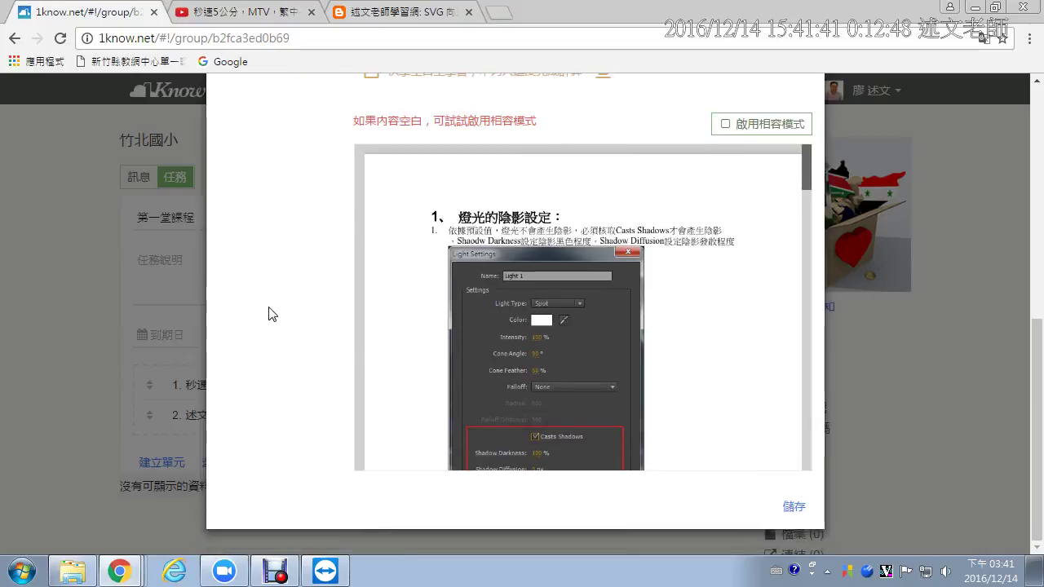
mouse_move(360, 134)
left_mouse_down()
mouse_move(640, 427)
mouse_move(794, 478)
mouse_move(813, 503)
mouse_move(814, 490)
left_mouse_up()
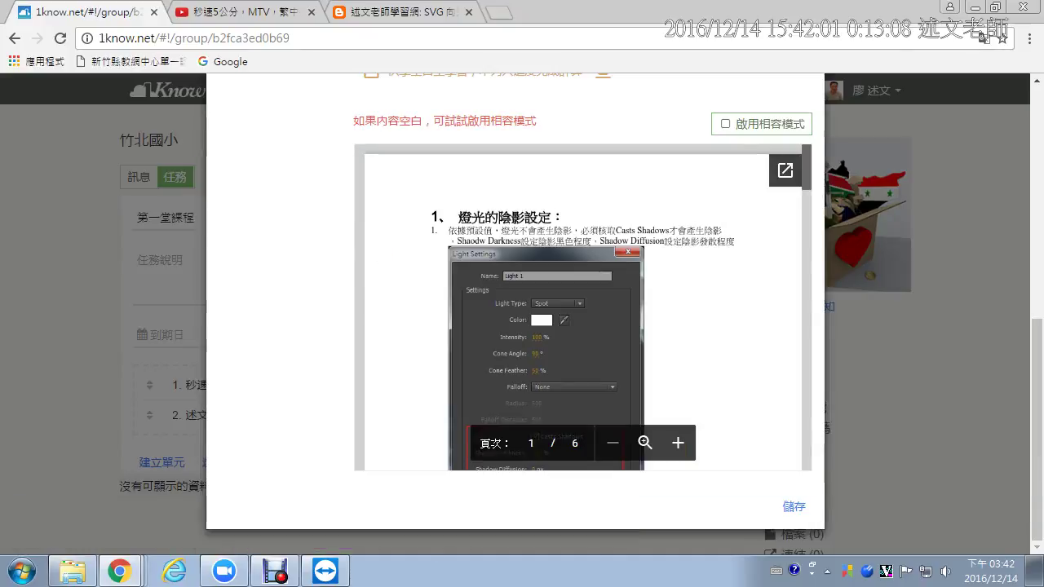
left_click(789, 507)
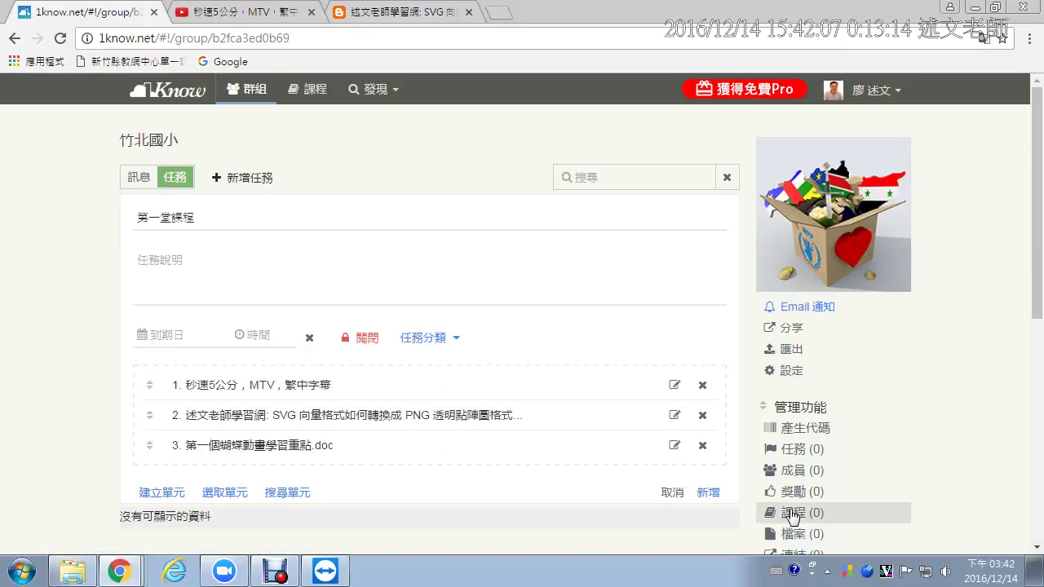
Create another 網頁 unit and choose the 簡報 file 影片剪輯「快易通」簡報(威力導演) from Google Drive for it
left_click(167, 492)
left_click(451, 171)
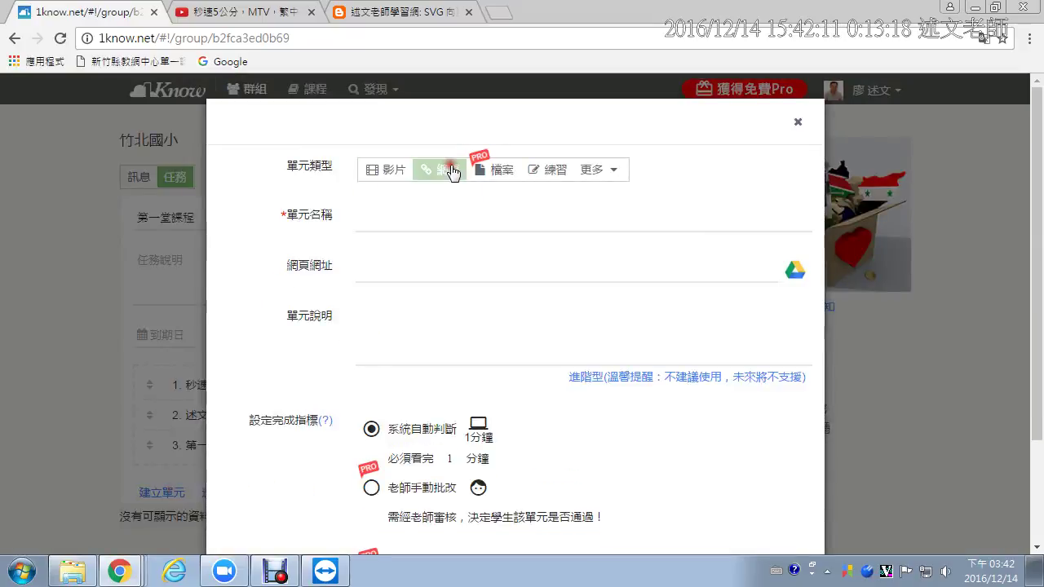
left_click(794, 272)
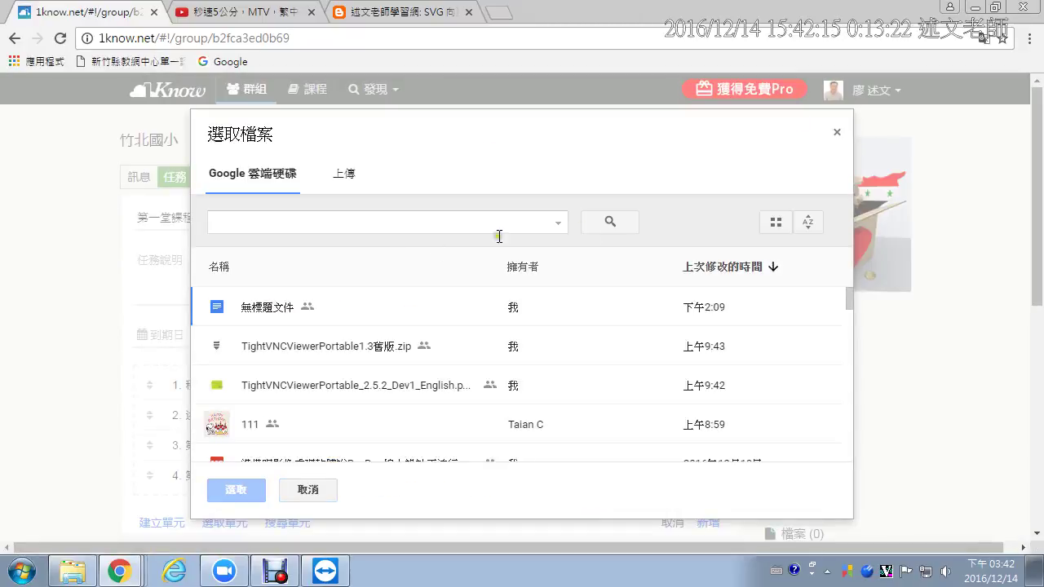
left_click(556, 224)
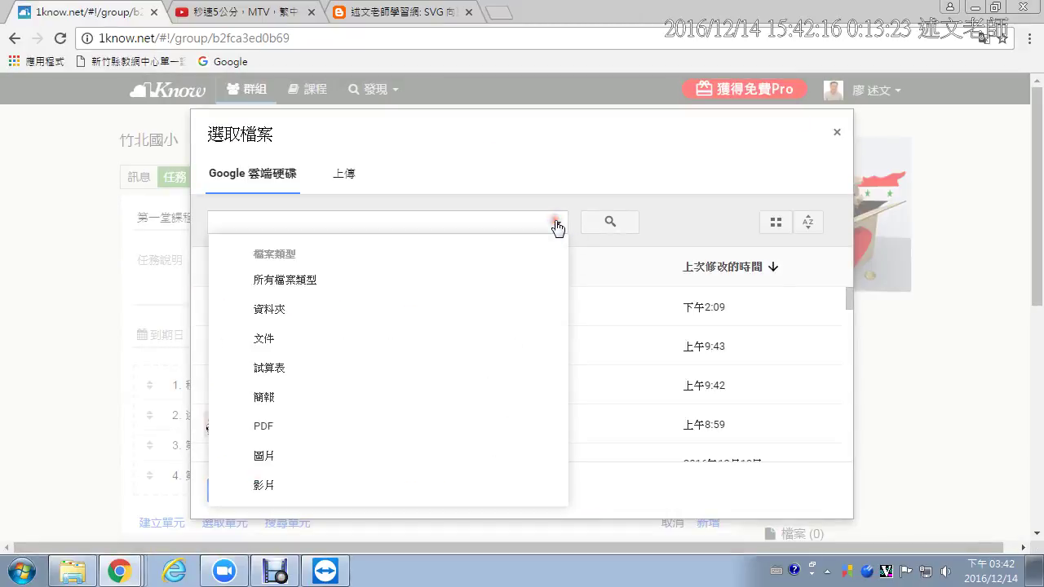
left_click(395, 394)
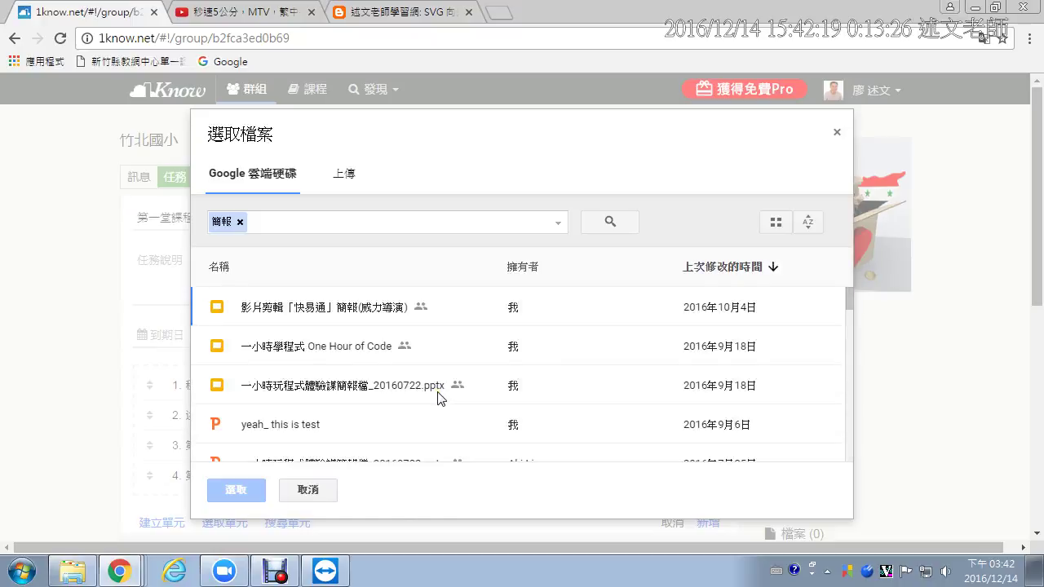
left_click(363, 309)
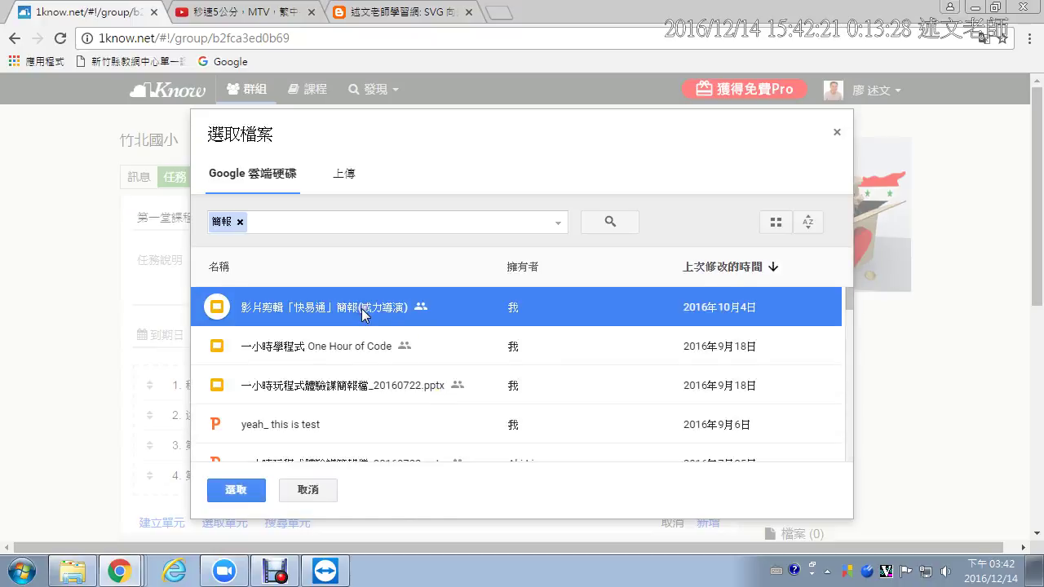
left_click(254, 489)
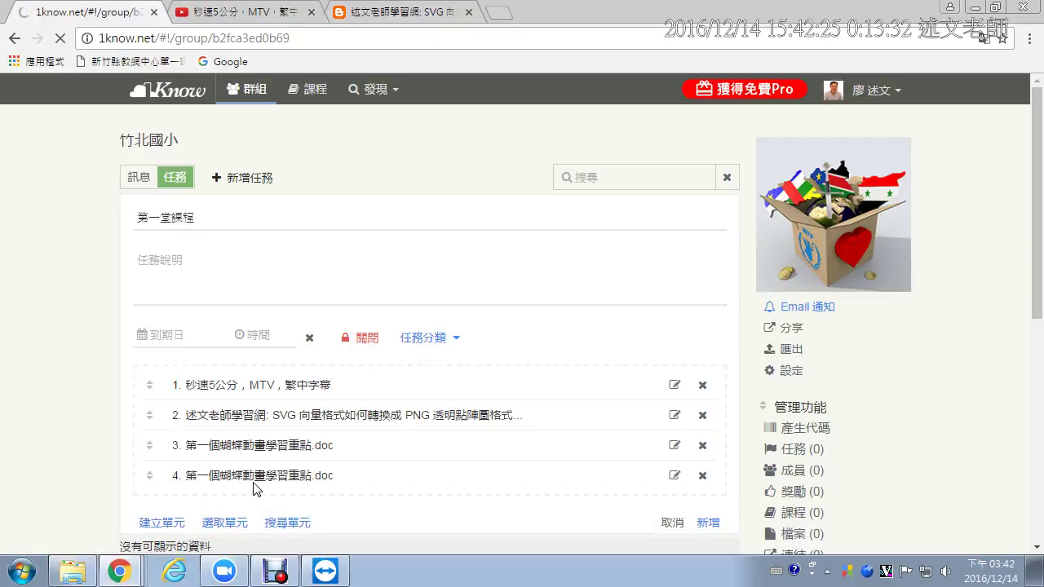
Open the fourth unit for editing and set its 網頁網址 to the Google Drive presentation 影片剪輯「快易通」簡報(威力導演)
scroll(589, 326, "down", 2)
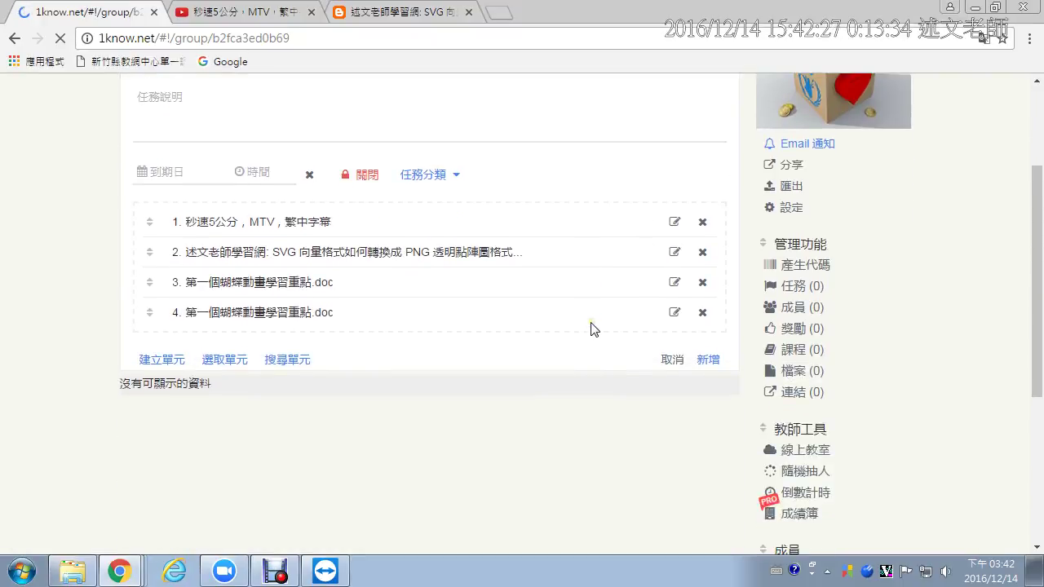
left_click(675, 312)
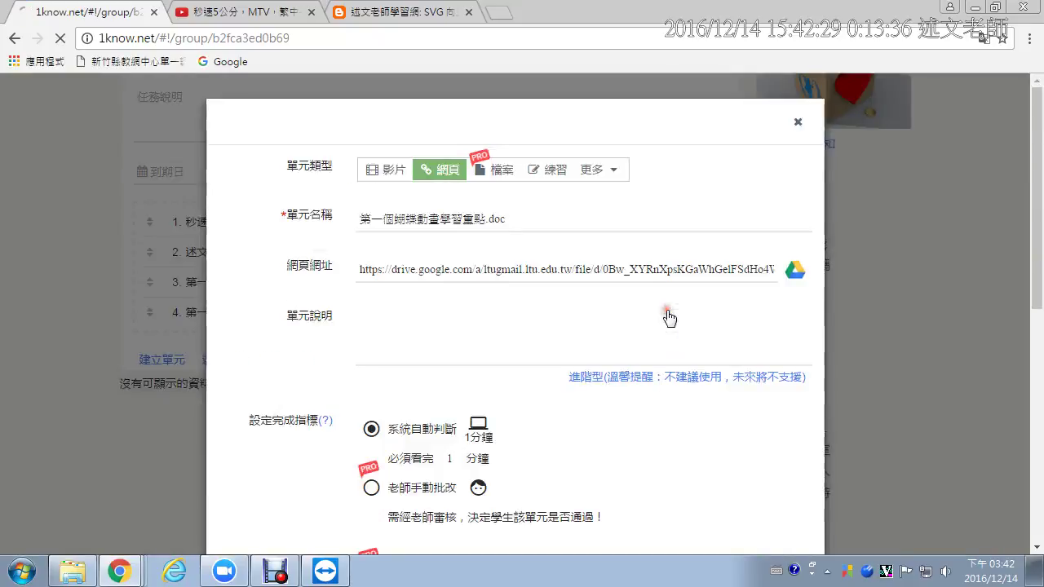
left_click(792, 270)
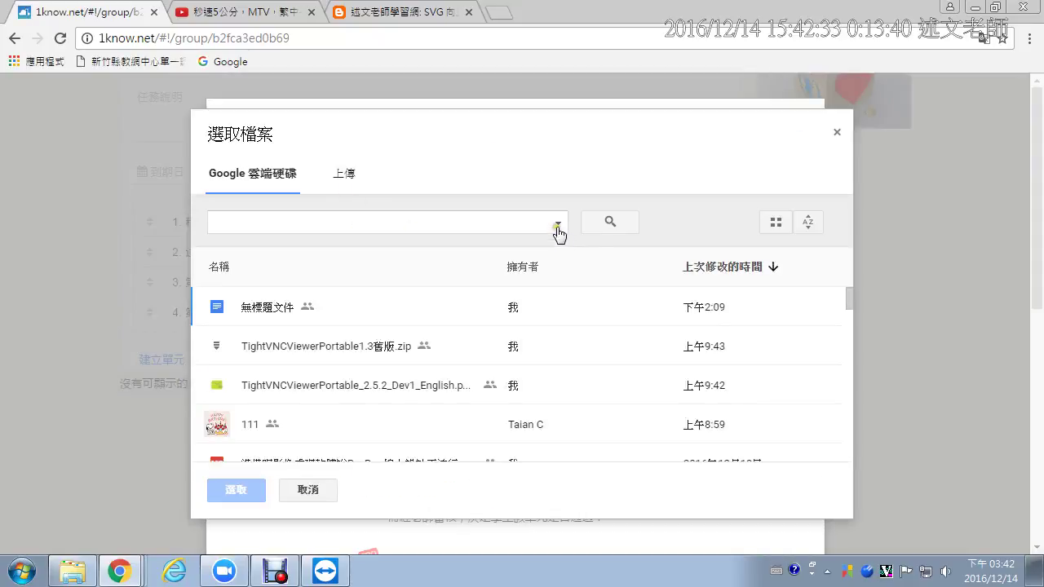
left_click(557, 225)
left_click(449, 393)
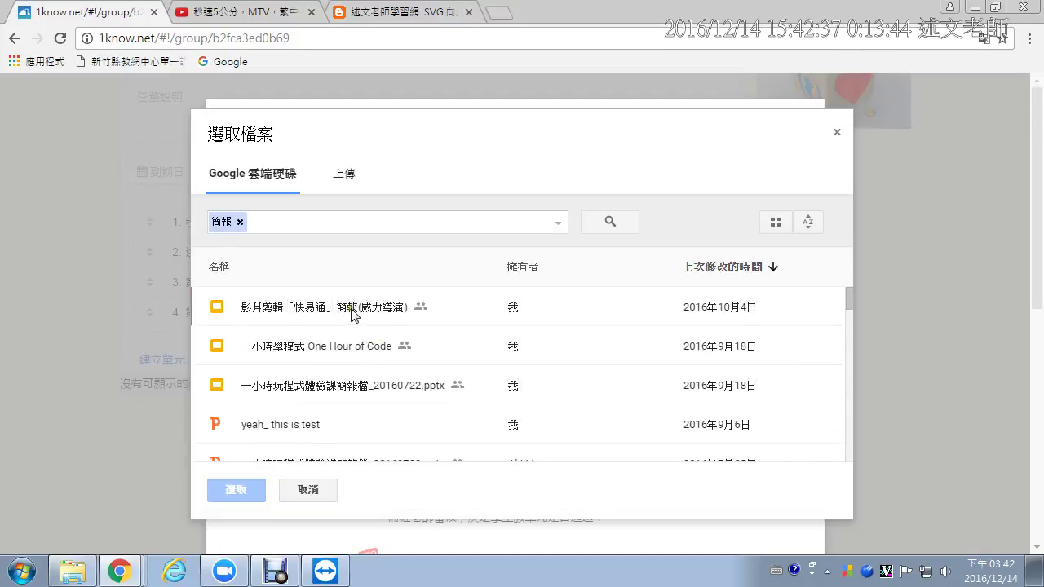
left_click(364, 312)
left_click(242, 491)
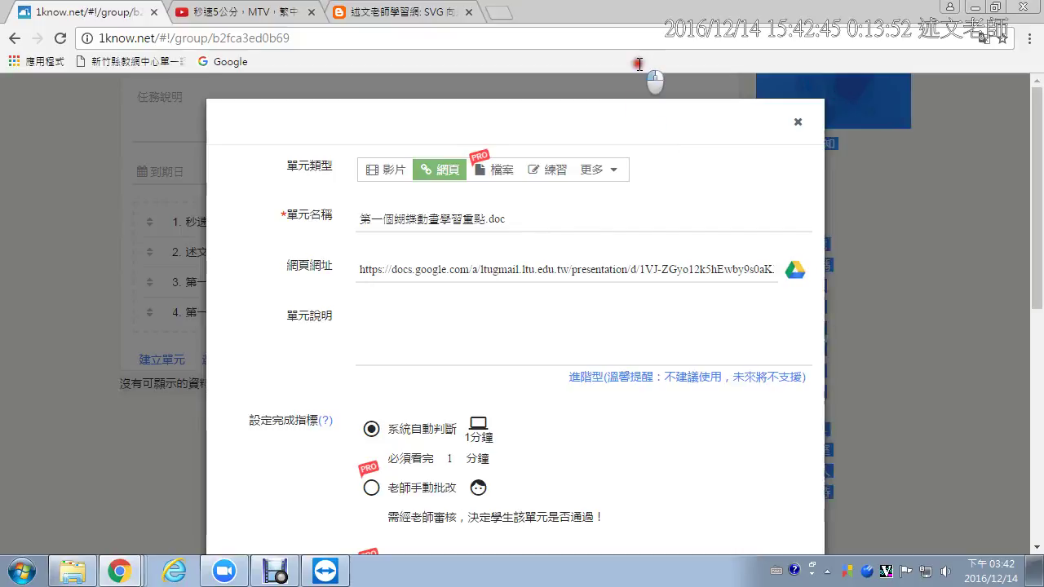
Replace the fourth unit's 網頁網址 with the Google Drive presentation 一小時學程式 One Hour of Code
left_click(793, 270)
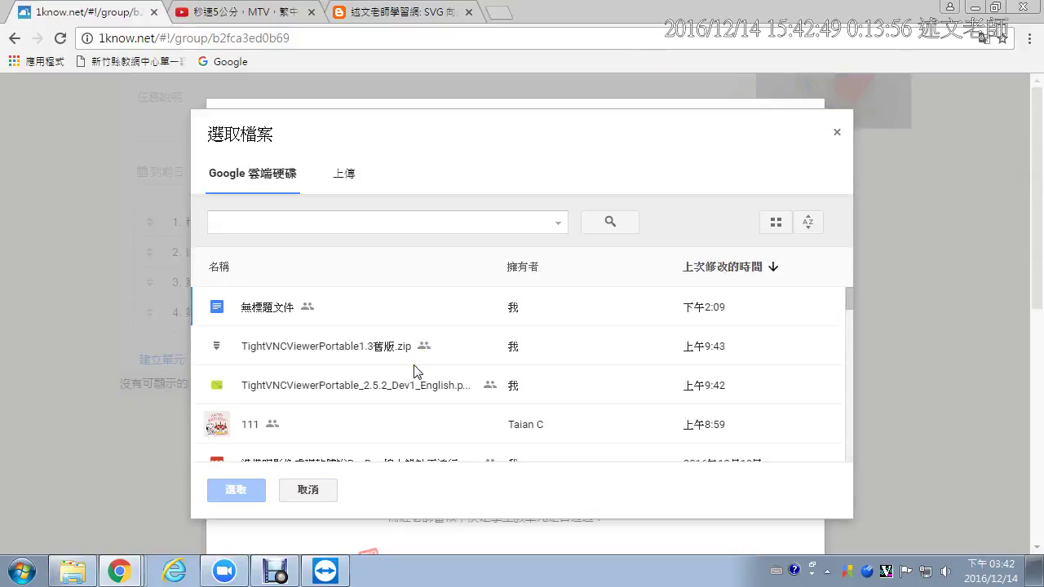
left_click(559, 224)
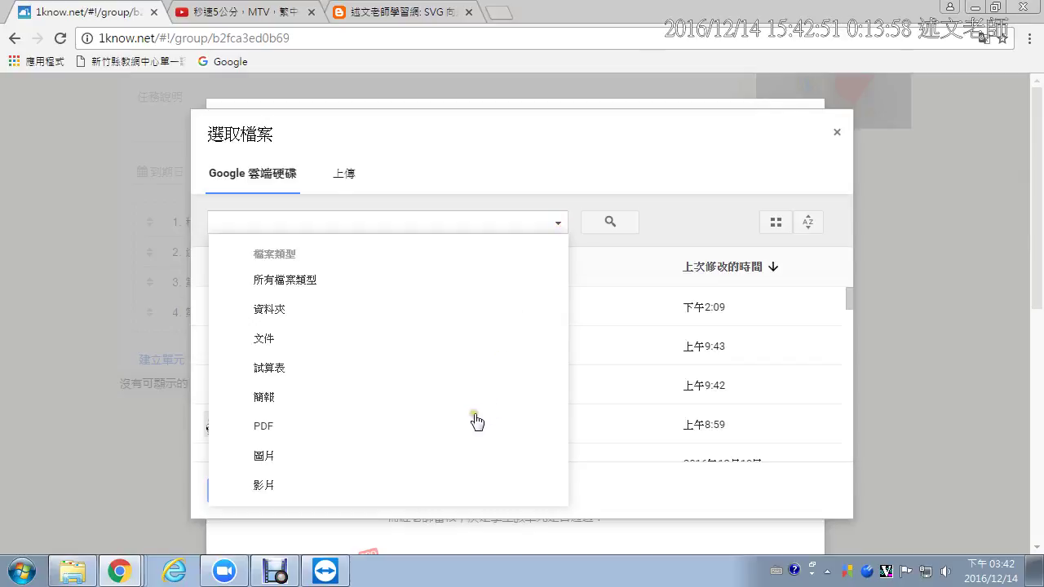
left_click(269, 404)
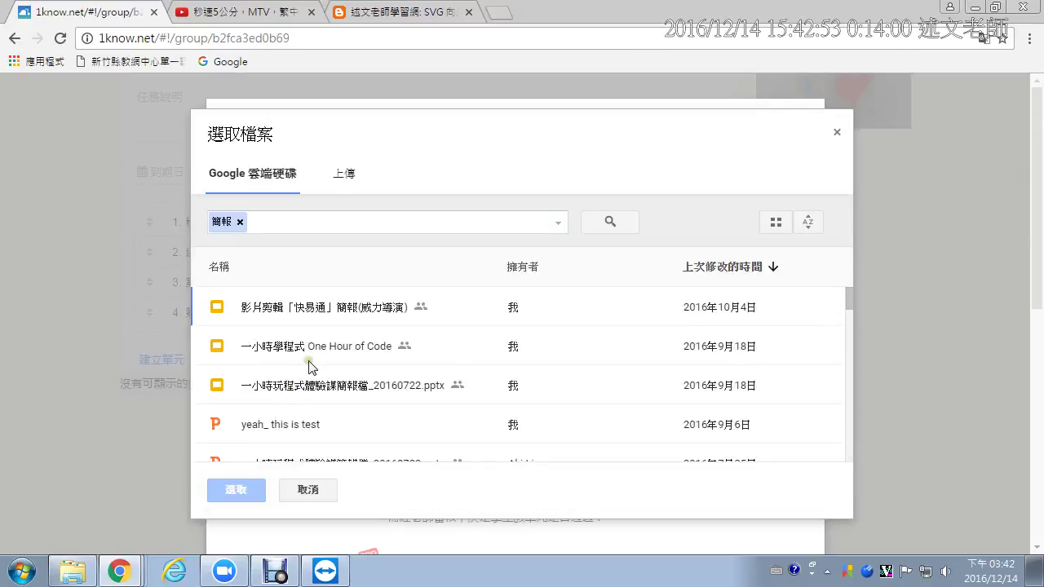
left_click(318, 349)
left_click(238, 493)
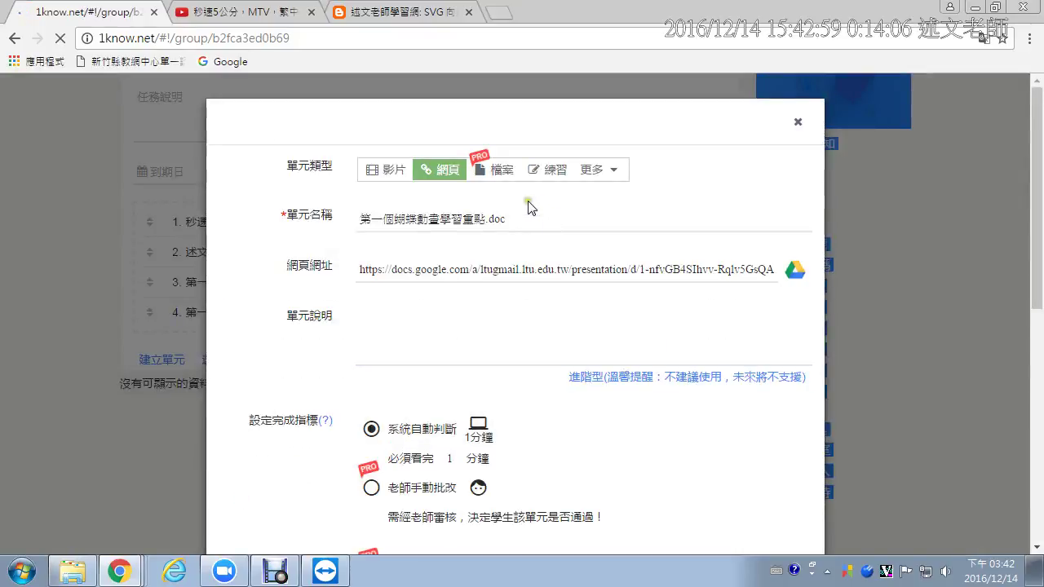
Clear the 單元名稱, reselect the Google Drive presentation 一小時學程式 One Hour of Code to fill in the name, and save the unit
left_click_drag(530, 234, 303, 242)
key("BackSpace")
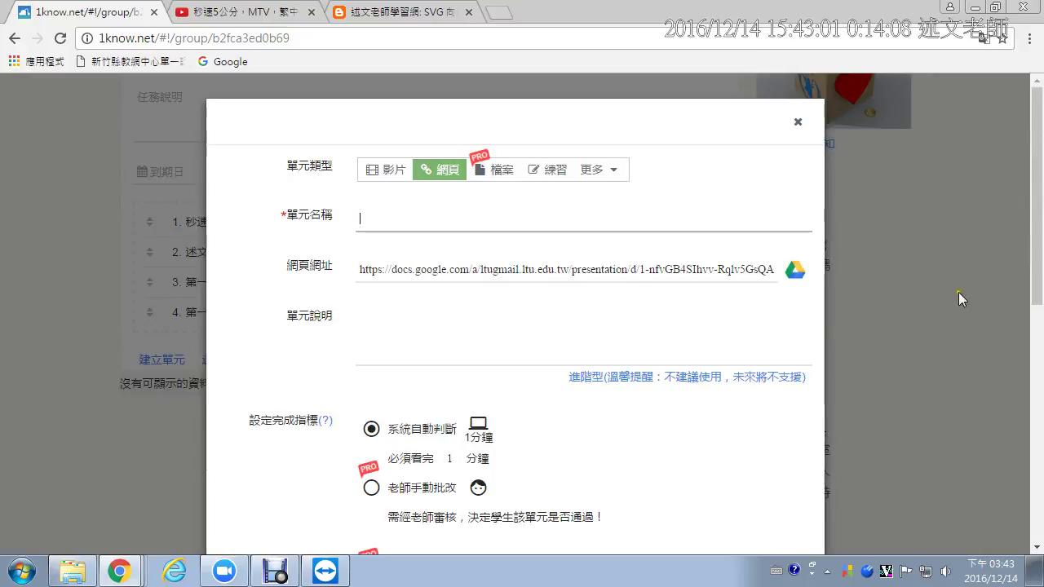
left_click(792, 270)
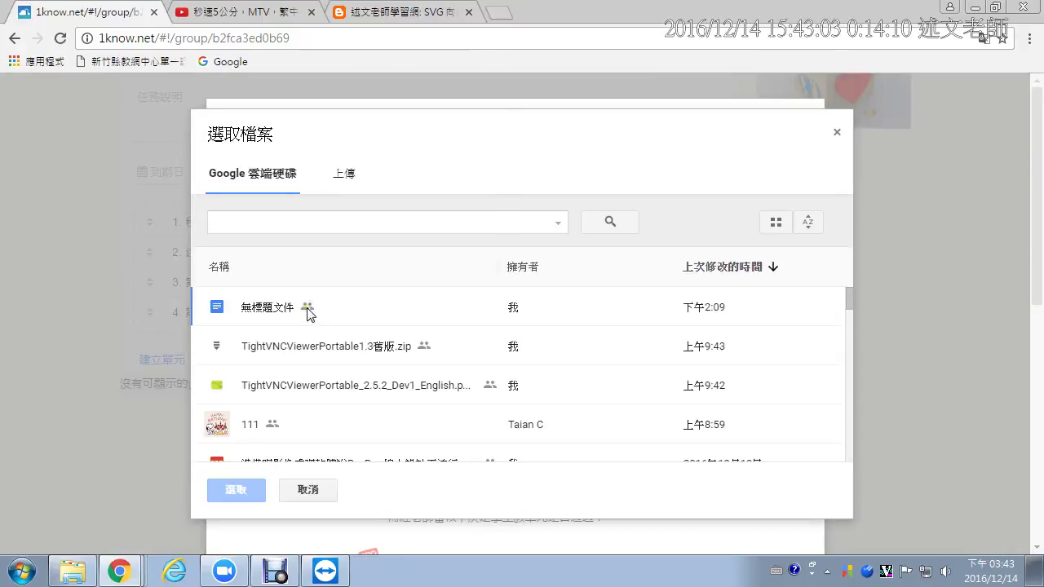
left_click(556, 224)
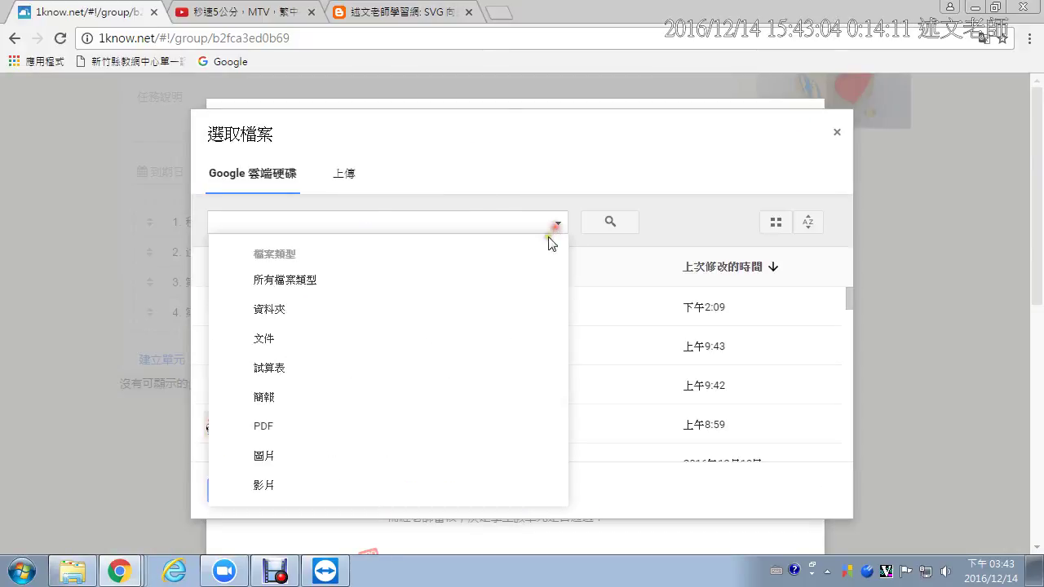
left_click(429, 403)
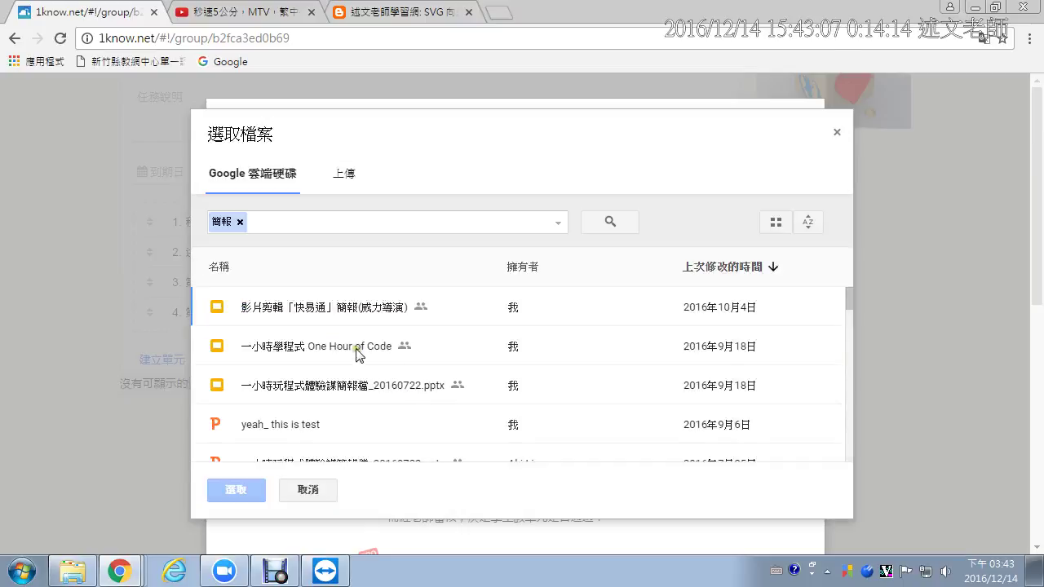
double_click(356, 349)
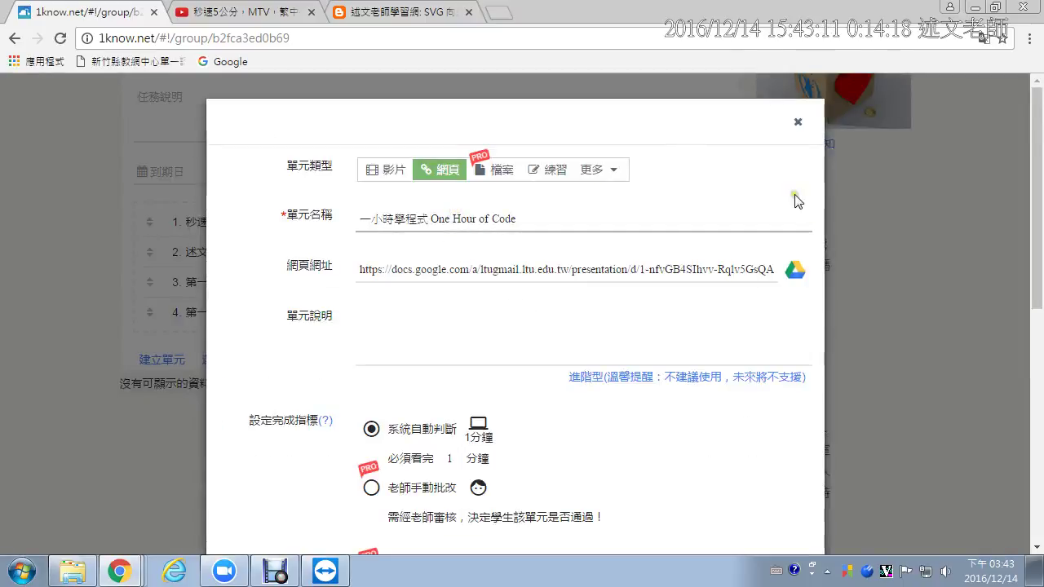
scroll(884, 350, "down", 7)
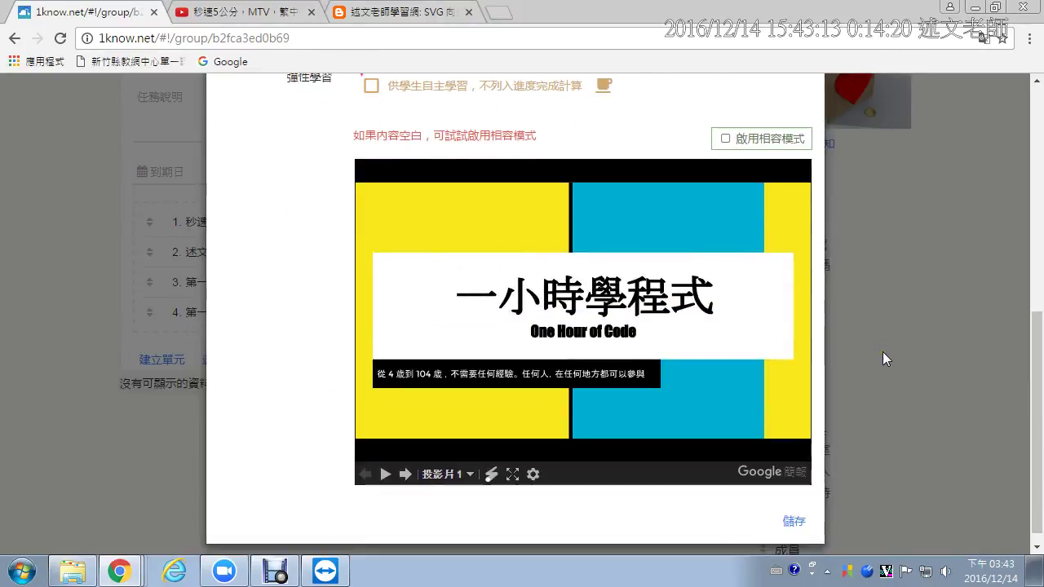
left_click(793, 522)
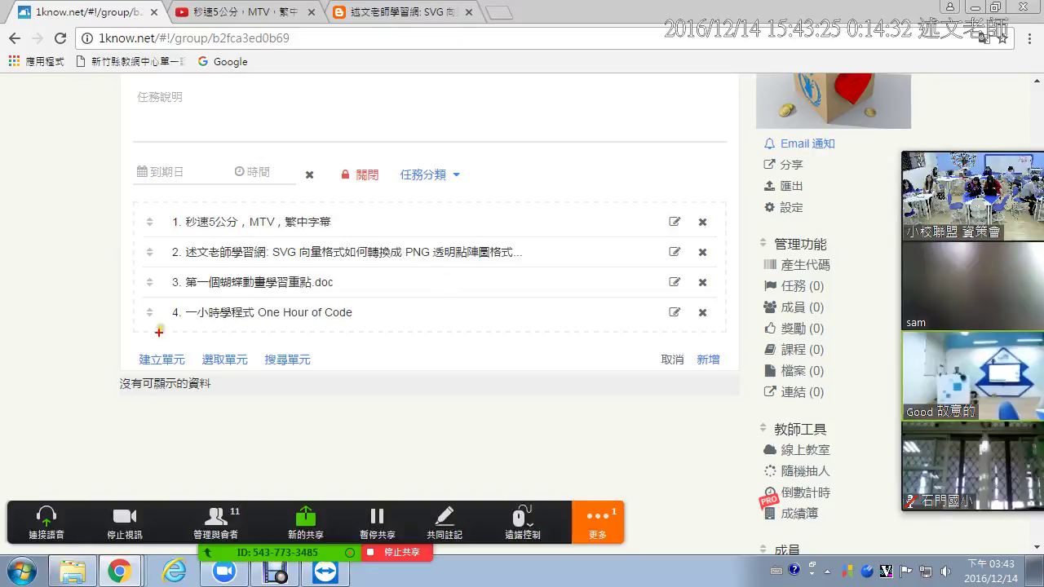
left_click_drag(121, 332, 193, 371)
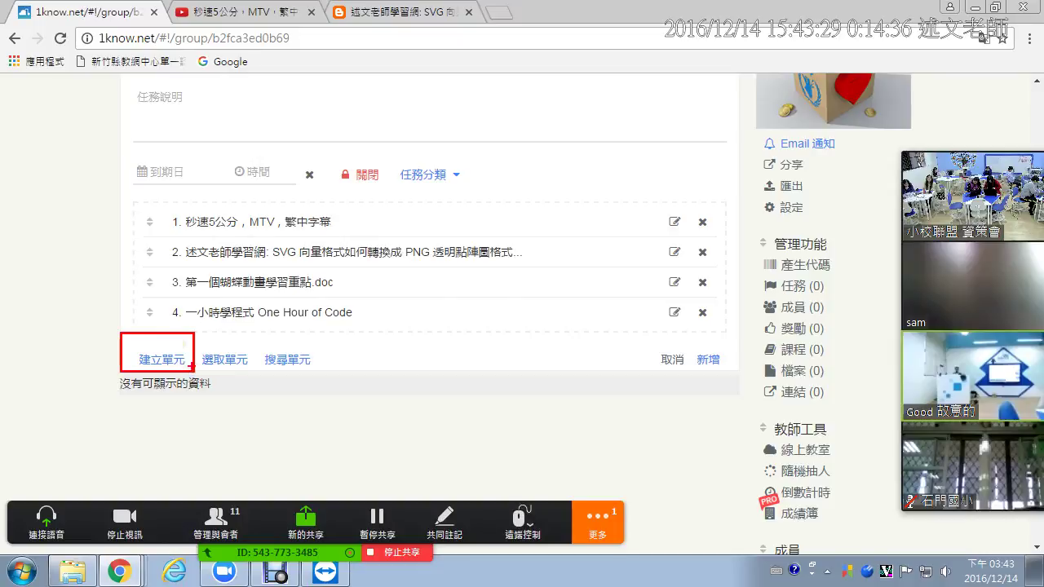
mouse_move(32, 386)
left_mouse_down()
mouse_move(97, 342)
mouse_move(76, 329)
mouse_move(61, 395)
left_mouse_up()
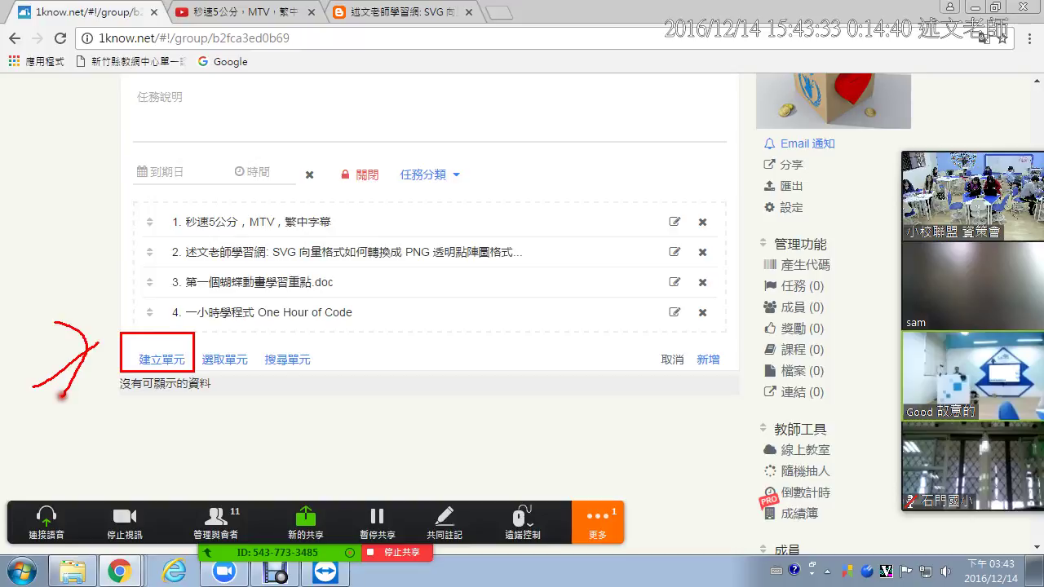